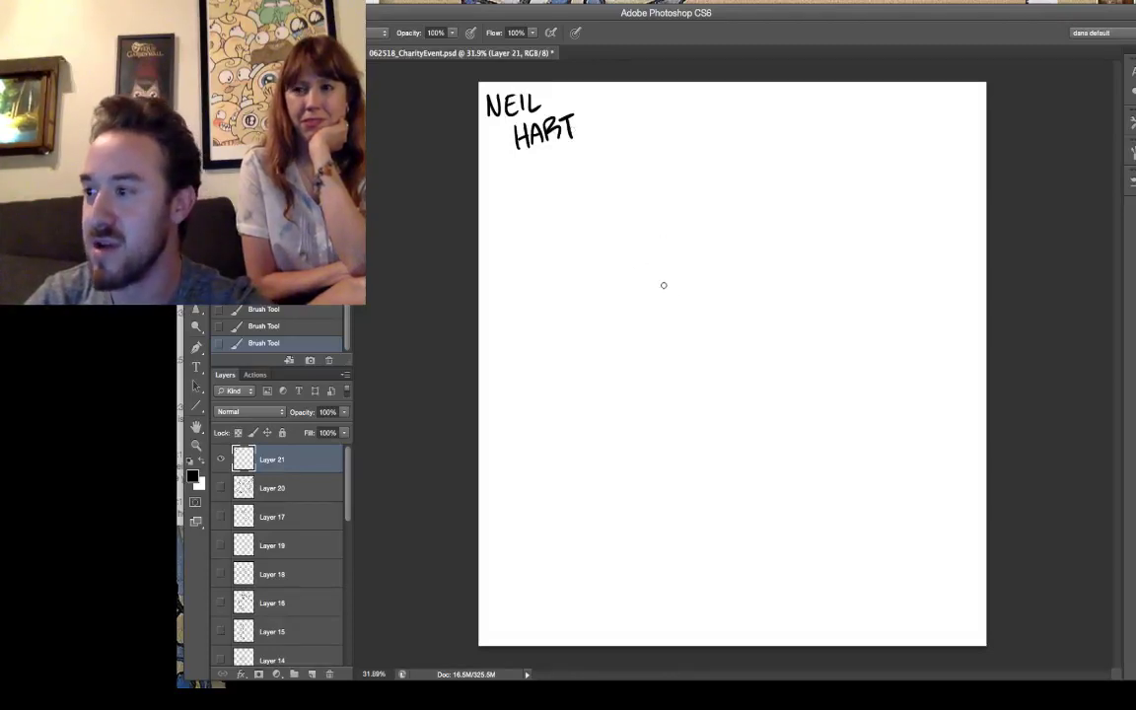
Sketch the man's face in black brush: round half-lidded eyes, thick eyelid lines, long nose, bushy eyebrows and a frown
{"action": "mouse_move", "coordinate": [656, 262]}
{"action": "left_mouse_down"}
{"action": "mouse_move", "coordinate": [666, 281]}
{"action": "mouse_move", "coordinate": [657, 264]}
{"action": "mouse_move", "coordinate": [687, 278]}
{"action": "mouse_move", "coordinate": [674, 277]}
{"action": "mouse_move", "coordinate": [667, 308]}
{"action": "mouse_move", "coordinate": [679, 298]}
{"action": "left_mouse_up"}
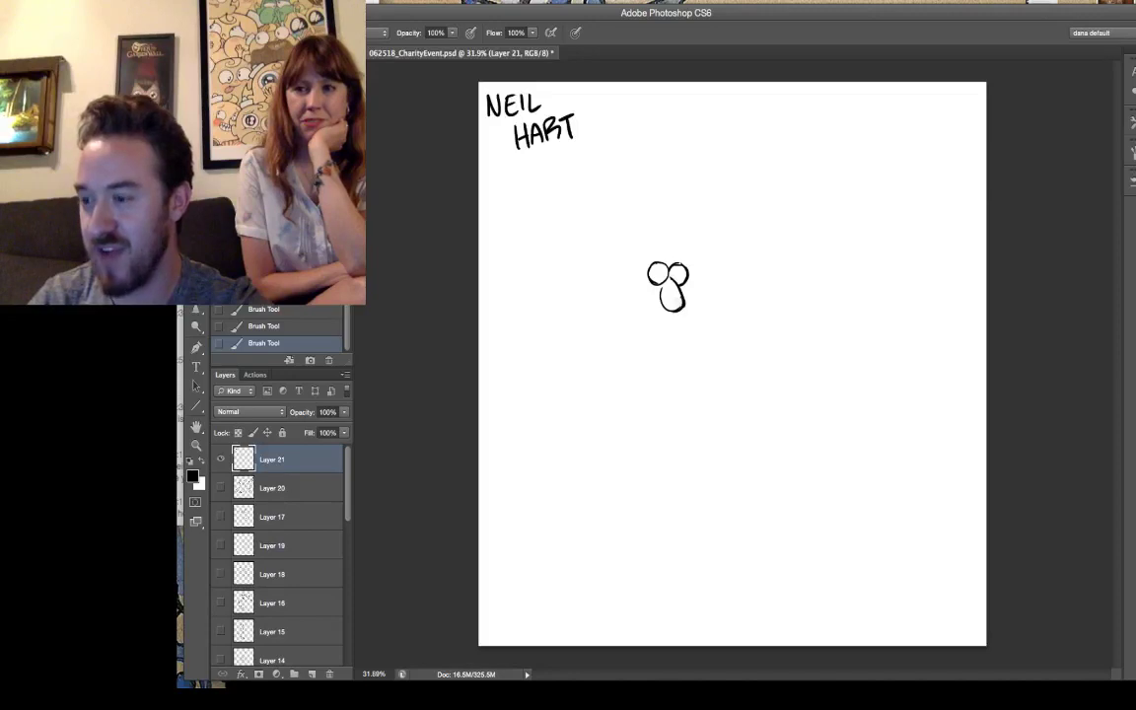
{"action": "mouse_move", "coordinate": [661, 254]}
{"action": "left_mouse_down"}
{"action": "mouse_move", "coordinate": [637, 255]}
{"action": "mouse_move", "coordinate": [642, 285]}
{"action": "mouse_move", "coordinate": [661, 288]}
{"action": "mouse_move", "coordinate": [692, 250]}
{"action": "mouse_move", "coordinate": [673, 256]}
{"action": "mouse_move", "coordinate": [693, 252]}
{"action": "mouse_move", "coordinate": [695, 282]}
{"action": "mouse_move", "coordinate": [682, 287]}
{"action": "left_mouse_up"}
{"action": "left_click_drag", "start_coordinate": [668, 259], "coordinate": [667, 268]}
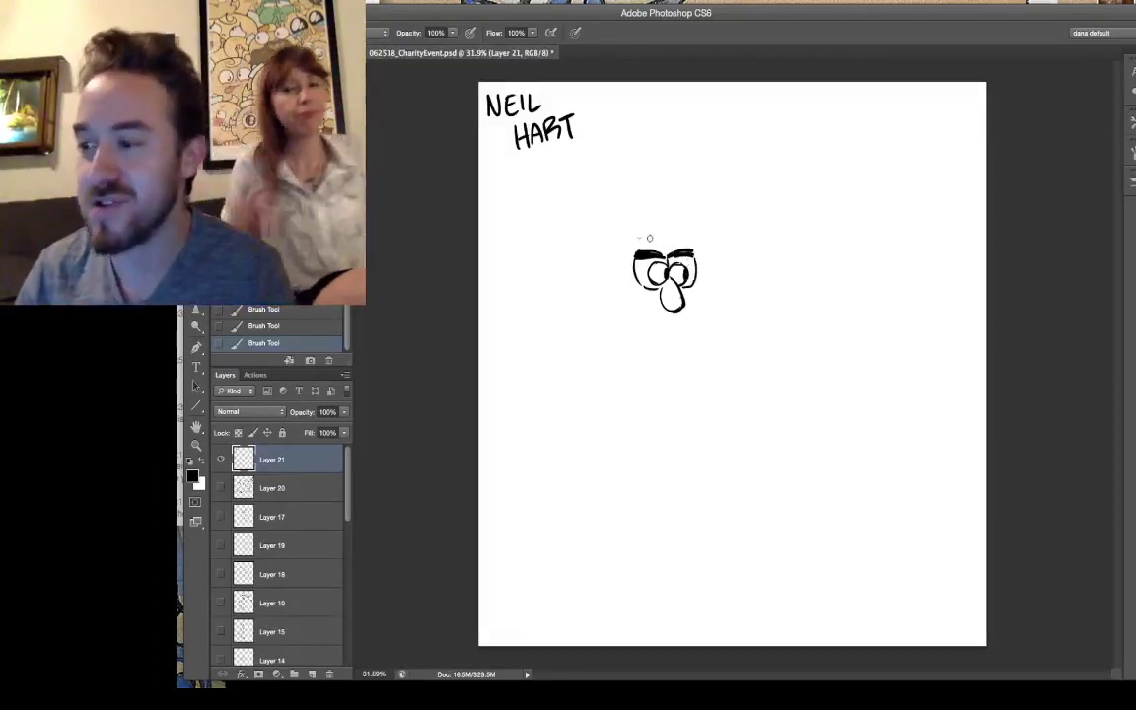
{"action": "left_click_drag", "start_coordinate": [636, 242], "coordinate": [661, 249]}
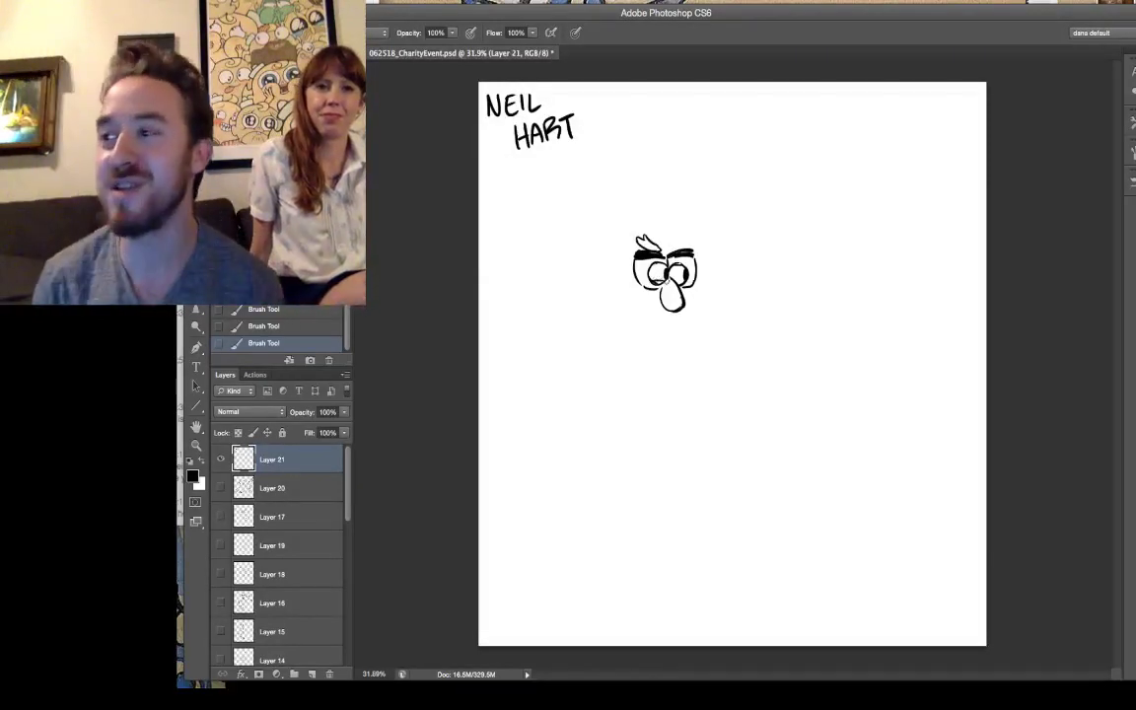
{"action": "left_click_drag", "start_coordinate": [672, 240], "coordinate": [692, 239]}
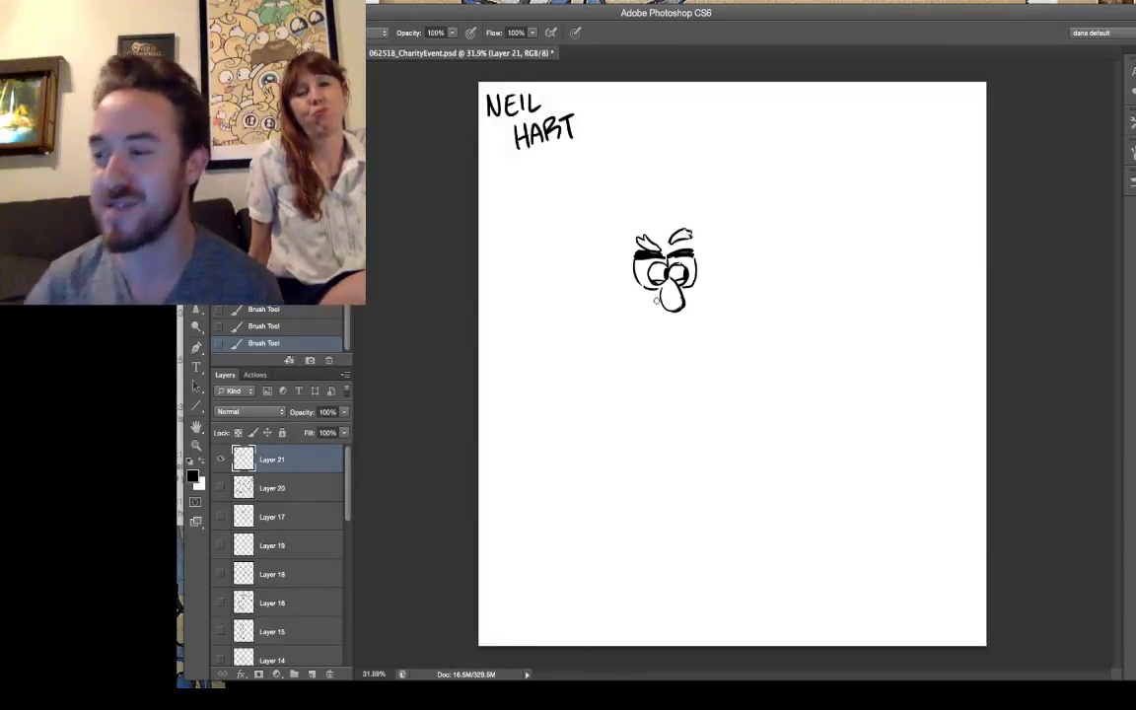
{"action": "left_click_drag", "start_coordinate": [646, 307], "coordinate": [660, 299]}
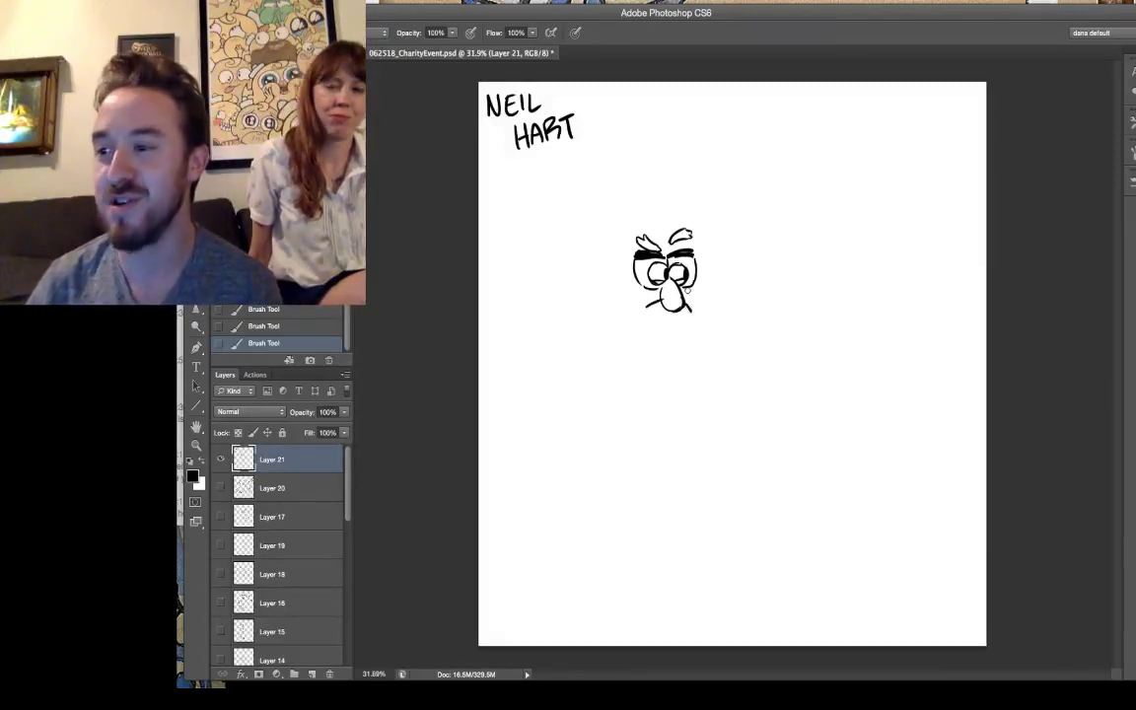
Draw the square jaw with a chin cleft, the sideburn and the large near ear around the face
{"action": "mouse_move", "coordinate": [700, 291]}
{"action": "left_mouse_down"}
{"action": "mouse_move", "coordinate": [706, 330]}
{"action": "mouse_move", "coordinate": [679, 353]}
{"action": "left_mouse_up"}
{"action": "mouse_move", "coordinate": [617, 317]}
{"action": "left_mouse_down"}
{"action": "mouse_move", "coordinate": [620, 339]}
{"action": "mouse_move", "coordinate": [654, 355]}
{"action": "mouse_move", "coordinate": [689, 351]}
{"action": "mouse_move", "coordinate": [681, 348]}
{"action": "left_mouse_up"}
{"action": "left_click_drag", "start_coordinate": [620, 263], "coordinate": [623, 318]}
{"action": "left_click_drag", "start_coordinate": [609, 261], "coordinate": [611, 311]}
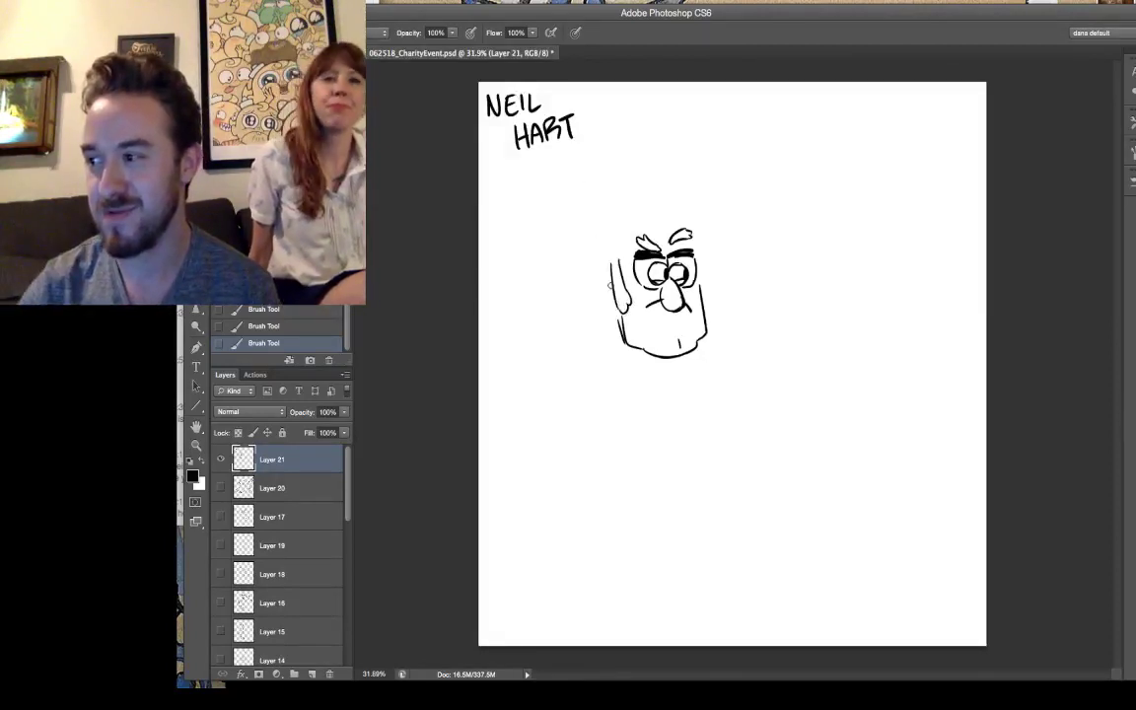
{"action": "mouse_move", "coordinate": [609, 264]}
{"action": "left_mouse_down"}
{"action": "mouse_move", "coordinate": [584, 278]}
{"action": "mouse_move", "coordinate": [610, 320]}
{"action": "left_mouse_up"}
{"action": "left_click_drag", "start_coordinate": [595, 276], "coordinate": [604, 288]}
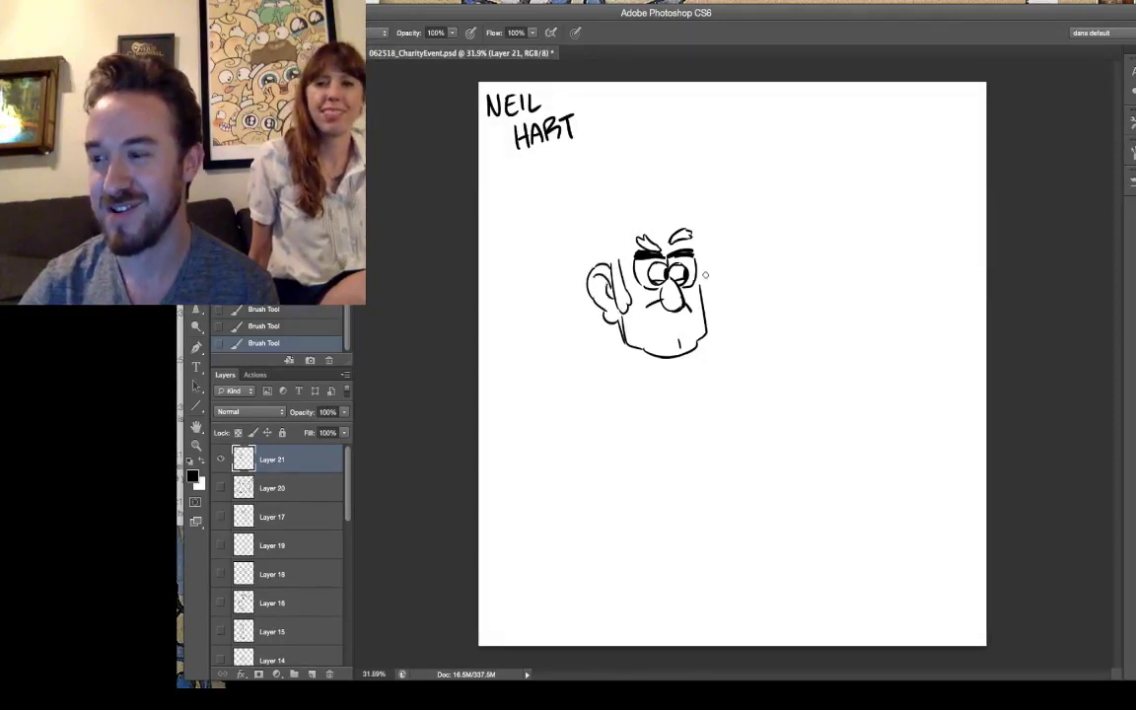
Sketch the ear on the far side of the head and undo its large outer strokes, leaving a small lobe
{"action": "mouse_move", "coordinate": [699, 260]}
{"action": "left_mouse_down"}
{"action": "mouse_move", "coordinate": [702, 294]}
{"action": "mouse_move", "coordinate": [716, 282]}
{"action": "mouse_move", "coordinate": [708, 308]}
{"action": "left_mouse_up"}
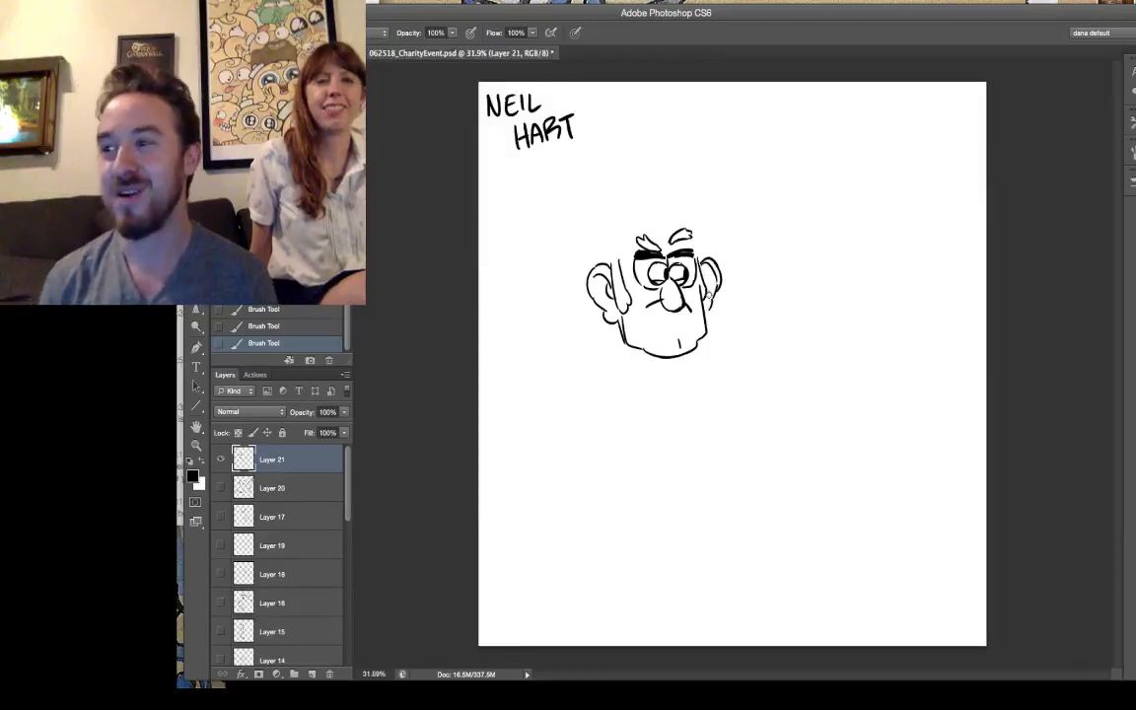
{"action": "key", "text": "super+alt+z"}
{"action": "key", "text": "super+alt+z"}
{"action": "key", "text": "super+alt+z"}
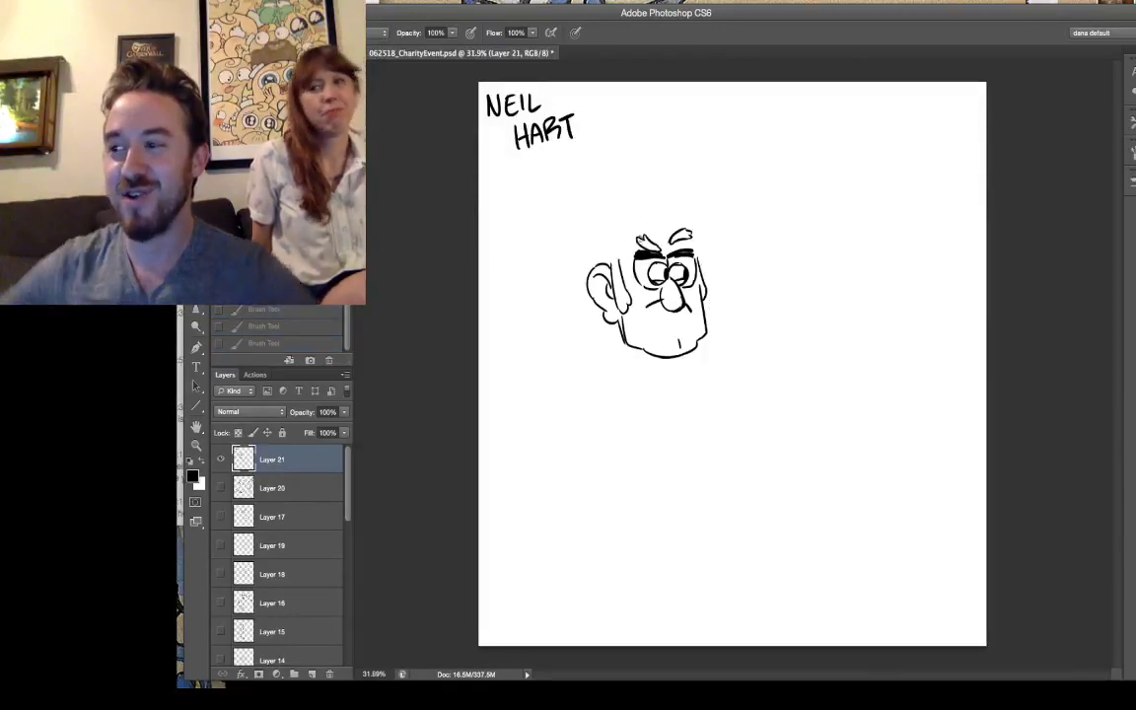
Draw the forehead hairline and the tufted hair outline over the back and top, touching up the nose and near ear
{"action": "mouse_move", "coordinate": [619, 242]}
{"action": "left_mouse_down"}
{"action": "mouse_move", "coordinate": [621, 271]}
{"action": "mouse_move", "coordinate": [638, 226]}
{"action": "mouse_move", "coordinate": [690, 235]}
{"action": "left_mouse_up"}
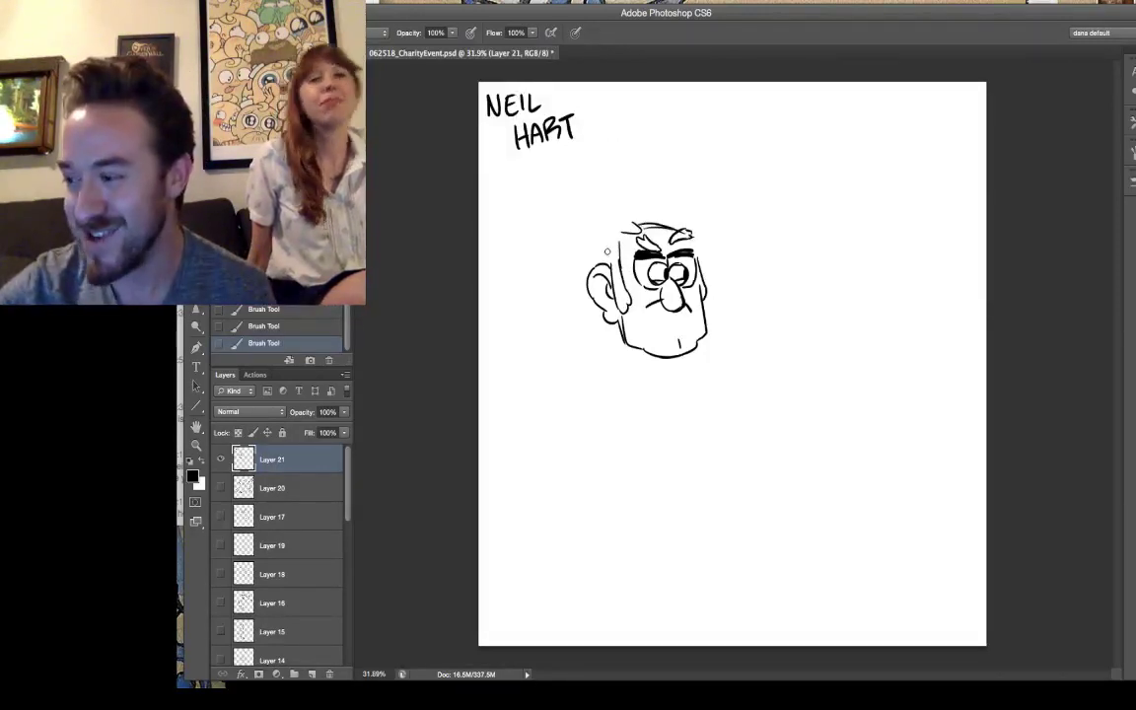
{"action": "mouse_move", "coordinate": [603, 257]}
{"action": "left_mouse_down"}
{"action": "mouse_move", "coordinate": [609, 226]}
{"action": "mouse_move", "coordinate": [602, 238]}
{"action": "mouse_move", "coordinate": [591, 225]}
{"action": "mouse_move", "coordinate": [621, 198]}
{"action": "mouse_move", "coordinate": [689, 196]}
{"action": "left_mouse_up"}
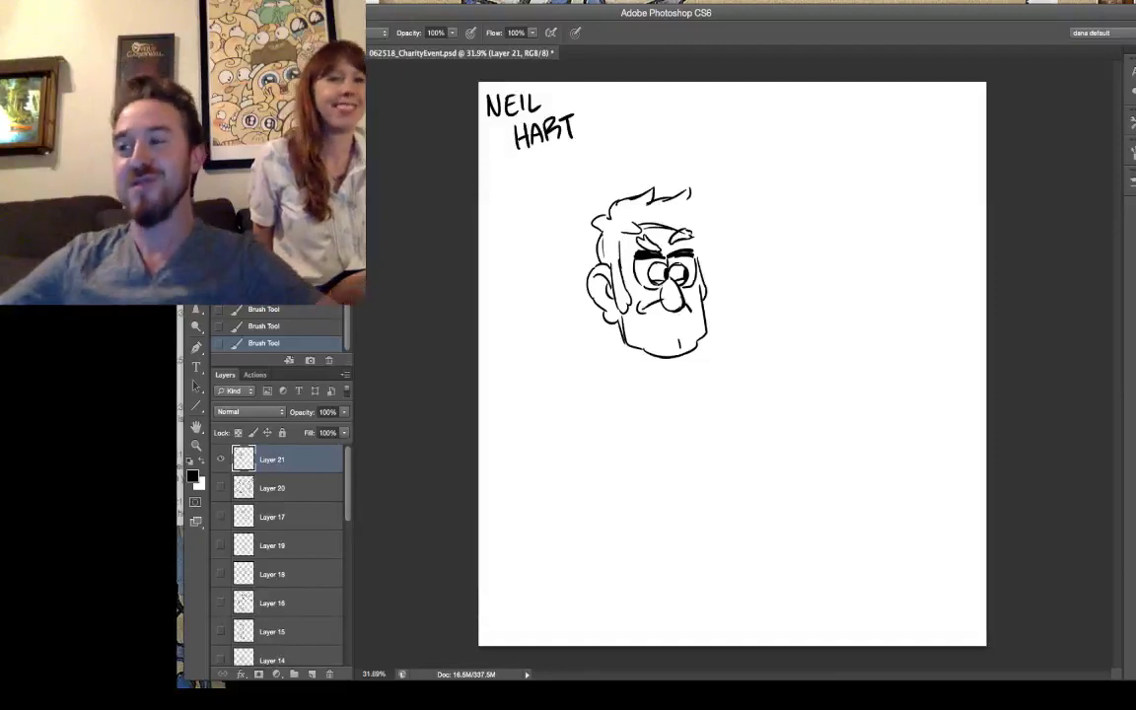
{"action": "key", "text": "e"}
{"action": "left_click_drag", "start_coordinate": [664, 298], "coordinate": [665, 302]}
{"action": "key", "text": "b"}
{"action": "left_click_drag", "start_coordinate": [587, 273], "coordinate": [588, 283]}
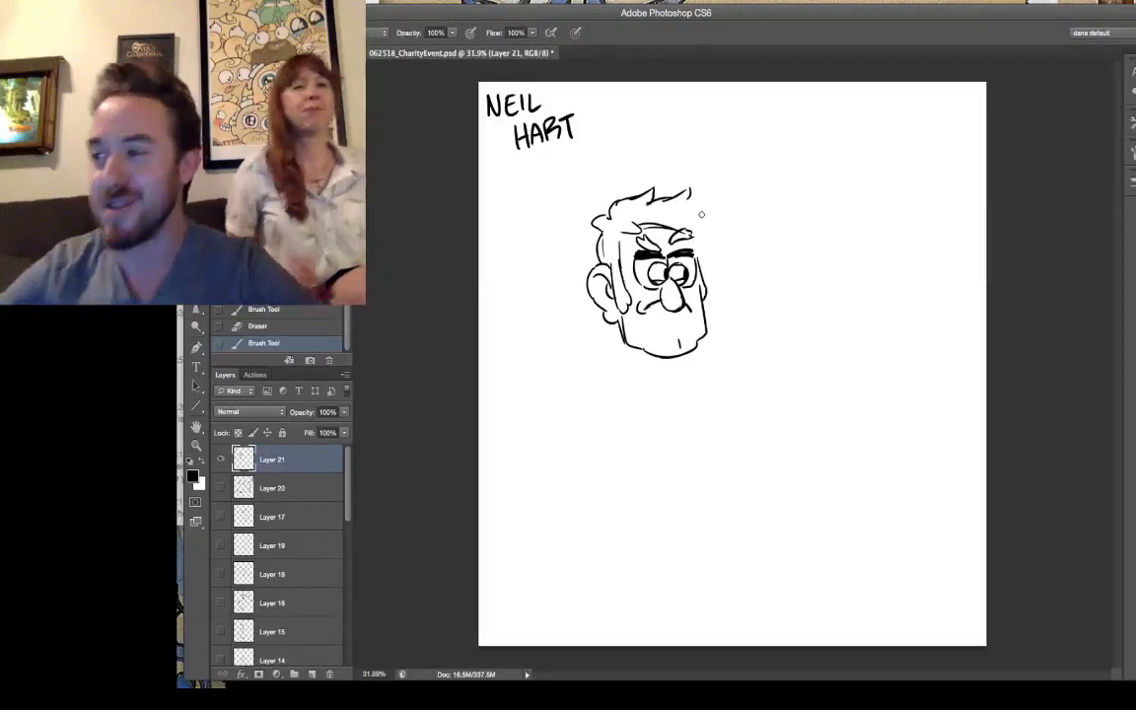
Complete the hair with a swept front tuft over the brow and refine the eyebrow and mouth corner
{"action": "left_click_drag", "start_coordinate": [688, 228], "coordinate": [692, 235]}
{"action": "key", "text": "e"}
{"action": "key", "text": "b"}
{"action": "left_click_drag", "start_coordinate": [646, 307], "coordinate": [649, 305]}
{"action": "mouse_move", "coordinate": [690, 196]}
{"action": "left_mouse_down"}
{"action": "mouse_move", "coordinate": [706, 191]}
{"action": "mouse_move", "coordinate": [699, 233]}
{"action": "mouse_move", "coordinate": [714, 232]}
{"action": "mouse_move", "coordinate": [699, 247]}
{"action": "left_mouse_up"}
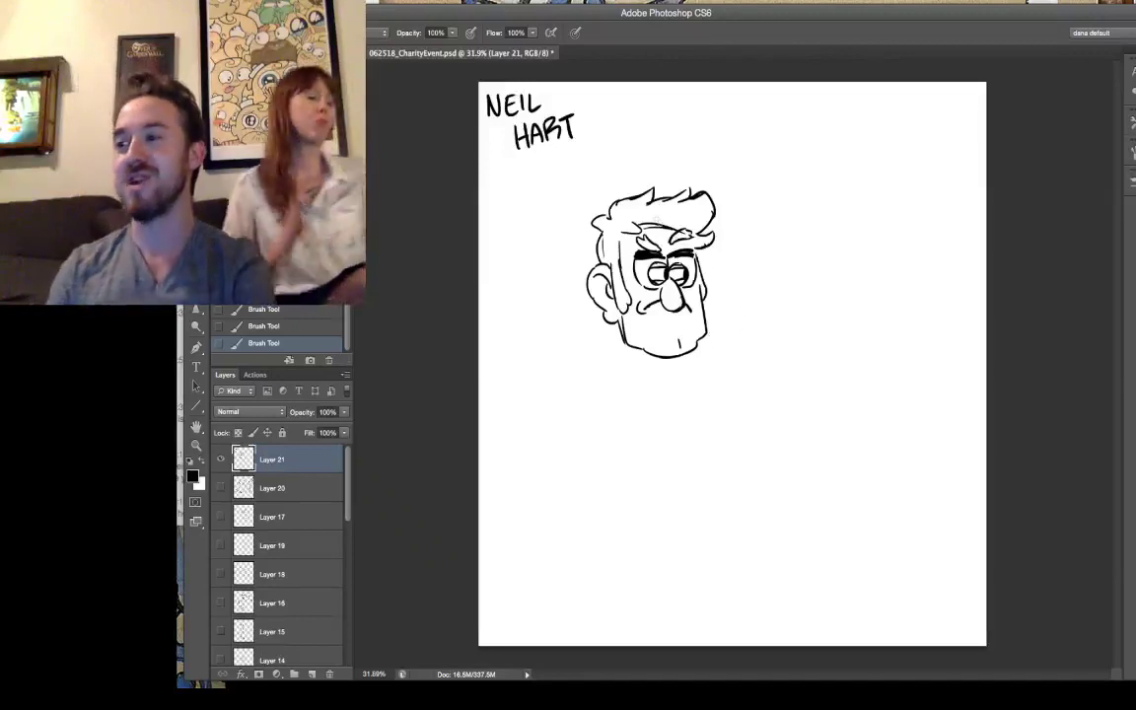
Draw the neck with ribbed turtleneck lines, the coat collar on both sides and the near shoulder line
{"action": "left_click_drag", "start_coordinate": [605, 341], "coordinate": [646, 379]}
{"action": "left_click_drag", "start_coordinate": [622, 335], "coordinate": [648, 366]}
{"action": "key", "text": "e"}
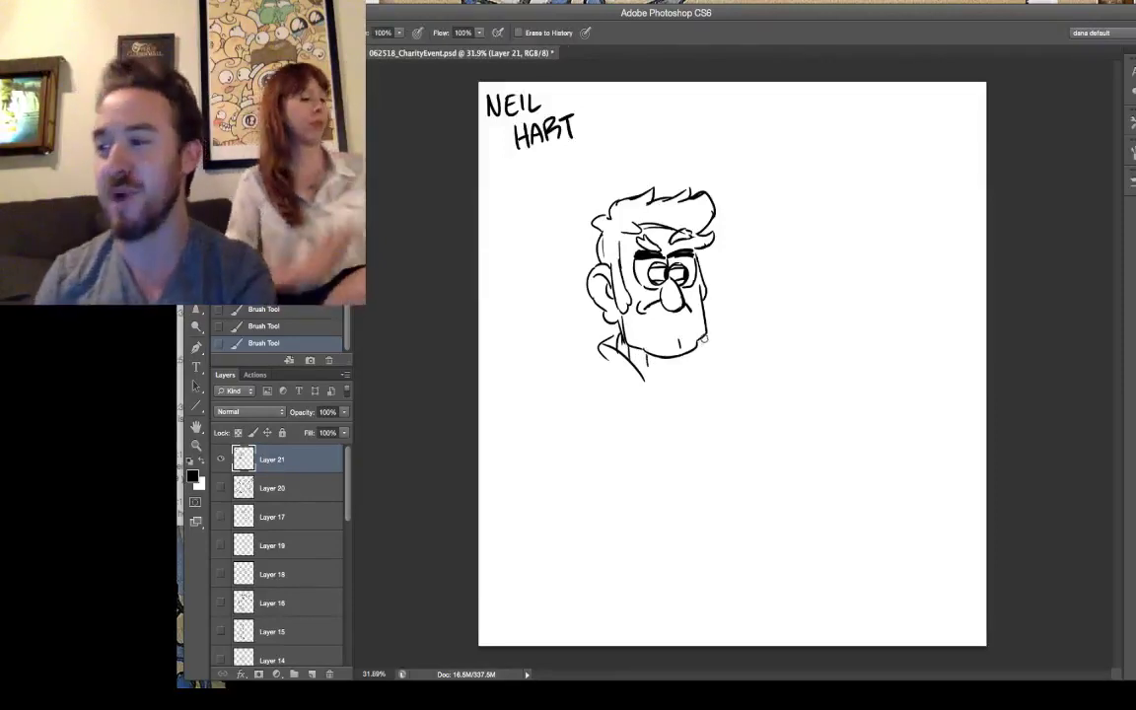
{"action": "key", "text": "b"}
{"action": "left_click_drag", "start_coordinate": [710, 338], "coordinate": [718, 353]}
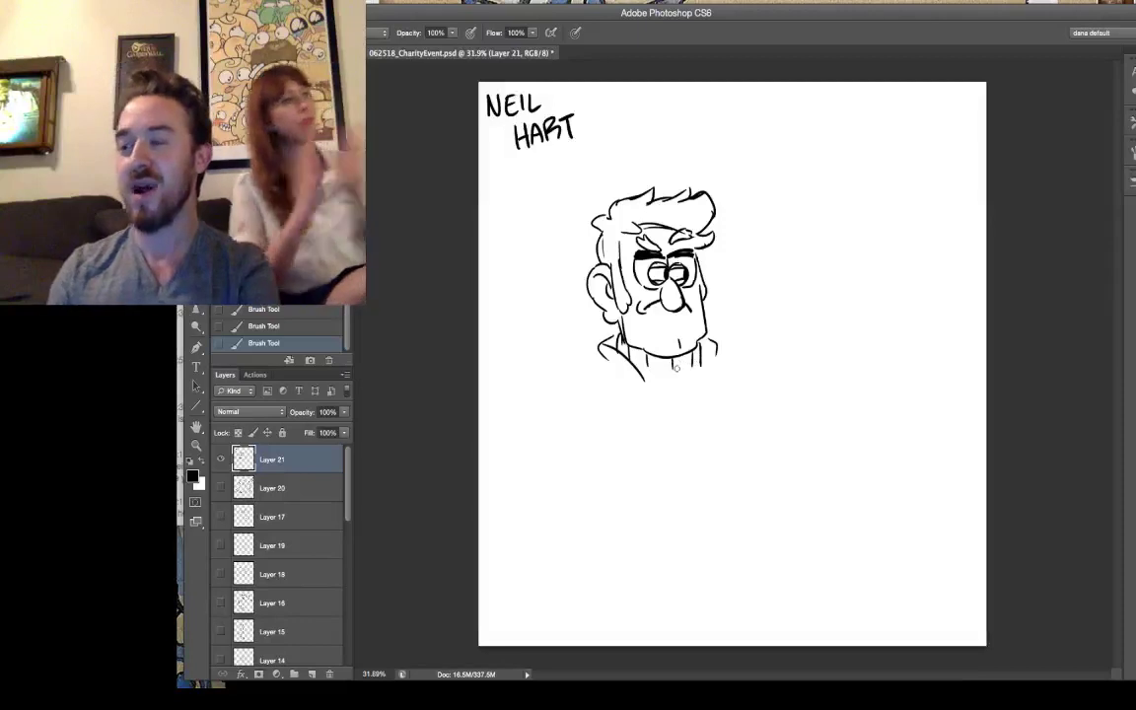
{"action": "mouse_move", "coordinate": [709, 340]}
{"action": "left_mouse_down"}
{"action": "mouse_move", "coordinate": [703, 369]}
{"action": "mouse_move", "coordinate": [717, 364]}
{"action": "left_mouse_up"}
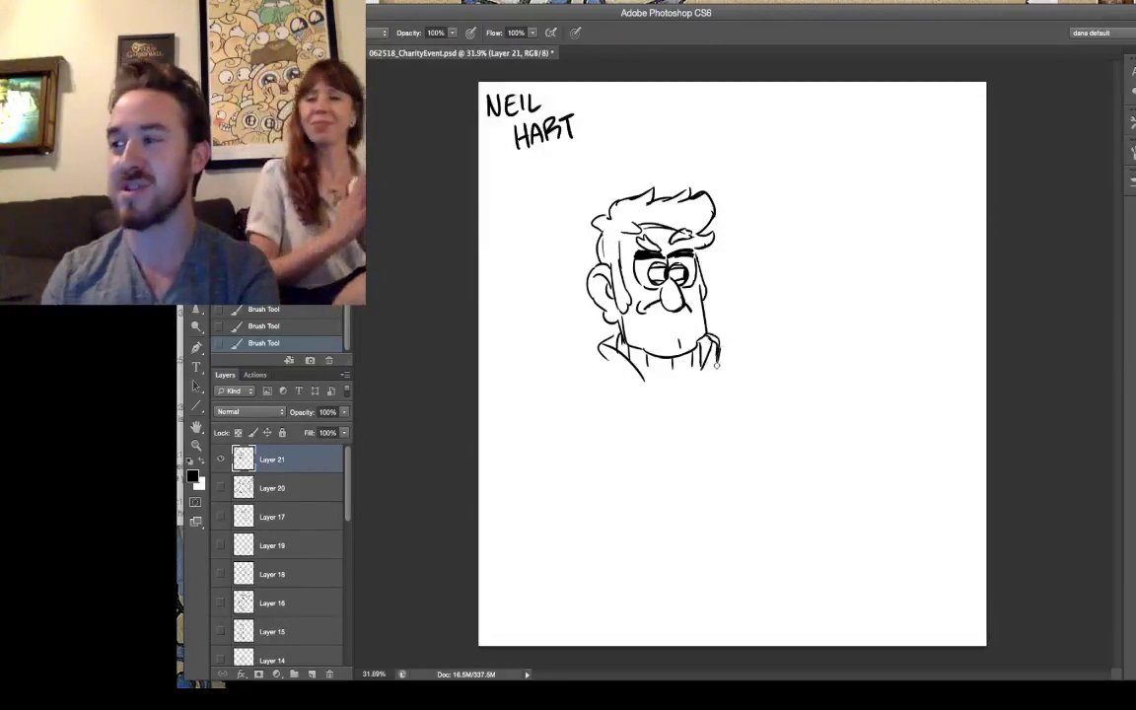
{"action": "left_click_drag", "start_coordinate": [607, 369], "coordinate": [575, 395]}
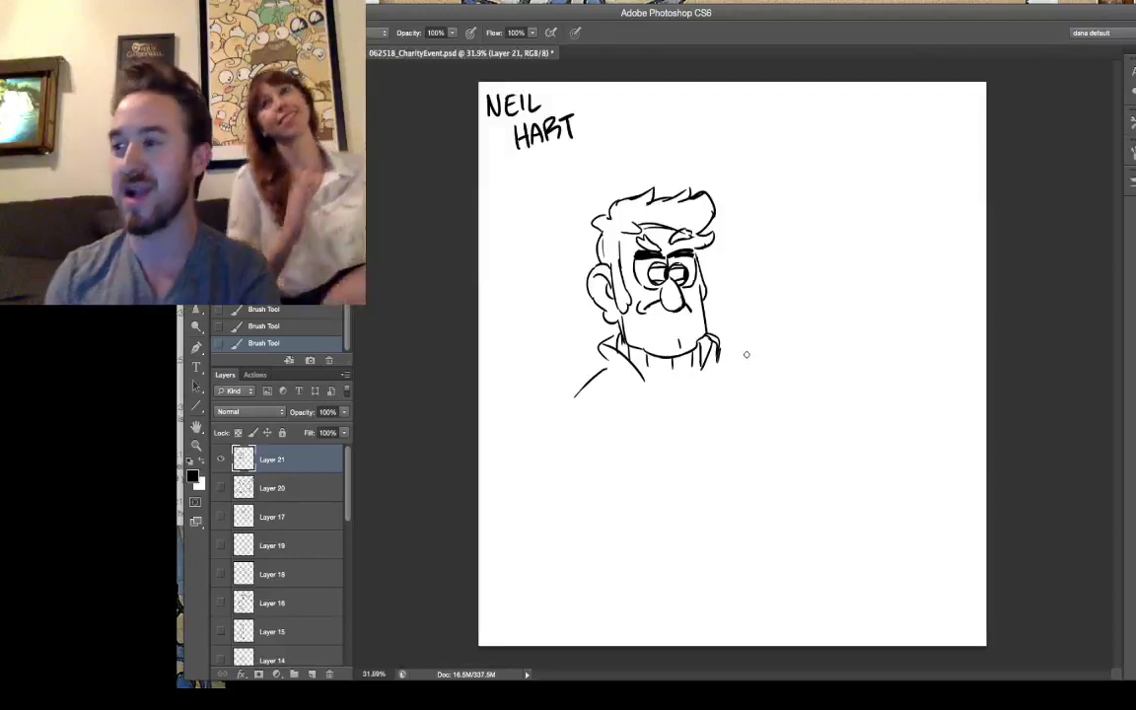
Erase the far collar strokes and draw a raised hand at the chin with an extended index finger and curled fingers
{"action": "key", "text": "e"}
{"action": "mouse_move", "coordinate": [705, 340]}
{"action": "left_mouse_down"}
{"action": "mouse_move", "coordinate": [717, 357]}
{"action": "mouse_move", "coordinate": [692, 348]}
{"action": "mouse_move", "coordinate": [721, 324]}
{"action": "mouse_move", "coordinate": [710, 319]}
{"action": "mouse_move", "coordinate": [708, 341]}
{"action": "mouse_move", "coordinate": [676, 361]}
{"action": "mouse_move", "coordinate": [679, 372]}
{"action": "mouse_move", "coordinate": [701, 356]}
{"action": "mouse_move", "coordinate": [709, 404]}
{"action": "left_mouse_up"}
{"action": "key", "text": "b"}
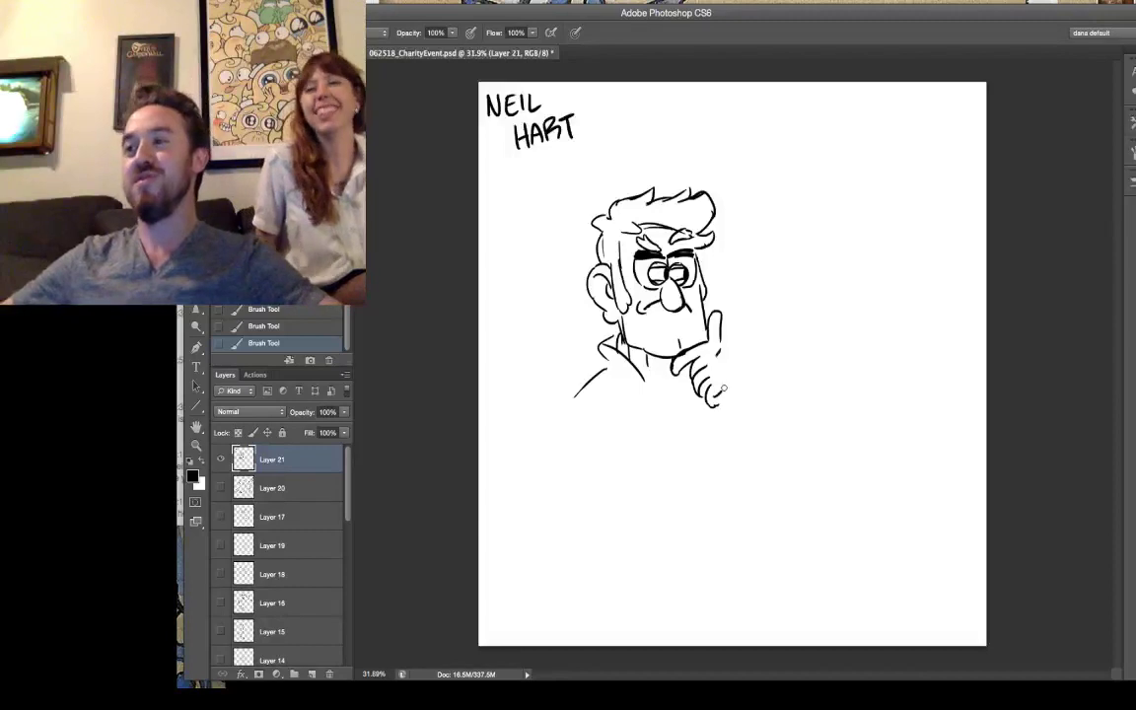
{"action": "key", "text": "e"}
{"action": "left_click_drag", "start_coordinate": [720, 347], "coordinate": [719, 356]}
{"action": "key", "text": "b"}
Rework the little finger of the raised hand and outline the back of the hand down to the wrist
{"action": "left_click_drag", "start_coordinate": [714, 399], "coordinate": [736, 386]}
{"action": "key", "text": "e"}
{"action": "left_click_drag", "start_coordinate": [717, 406], "coordinate": [707, 403]}
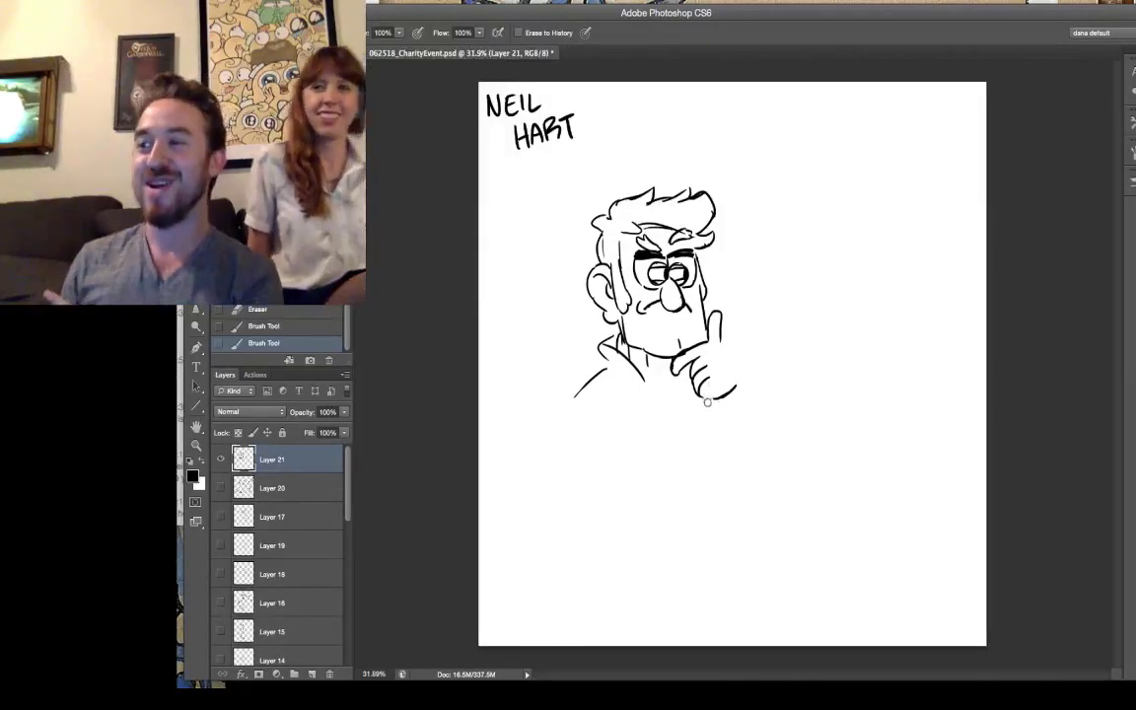
{"action": "key", "text": "b"}
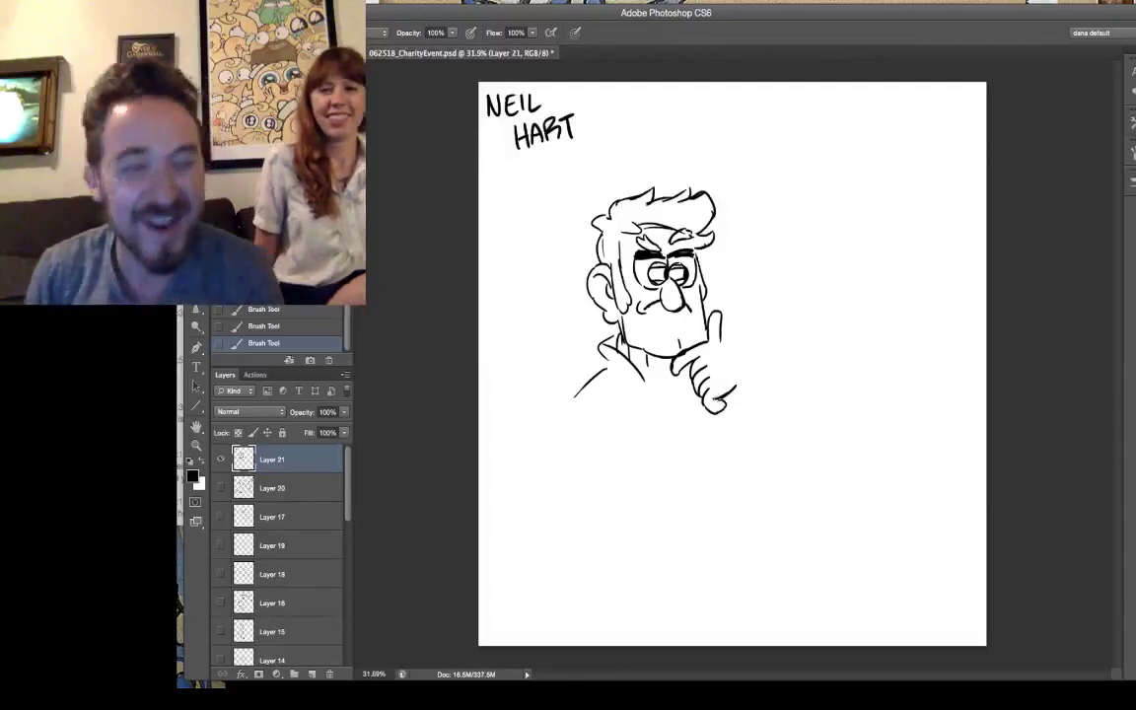
{"action": "left_click_drag", "start_coordinate": [736, 353], "coordinate": [743, 366]}
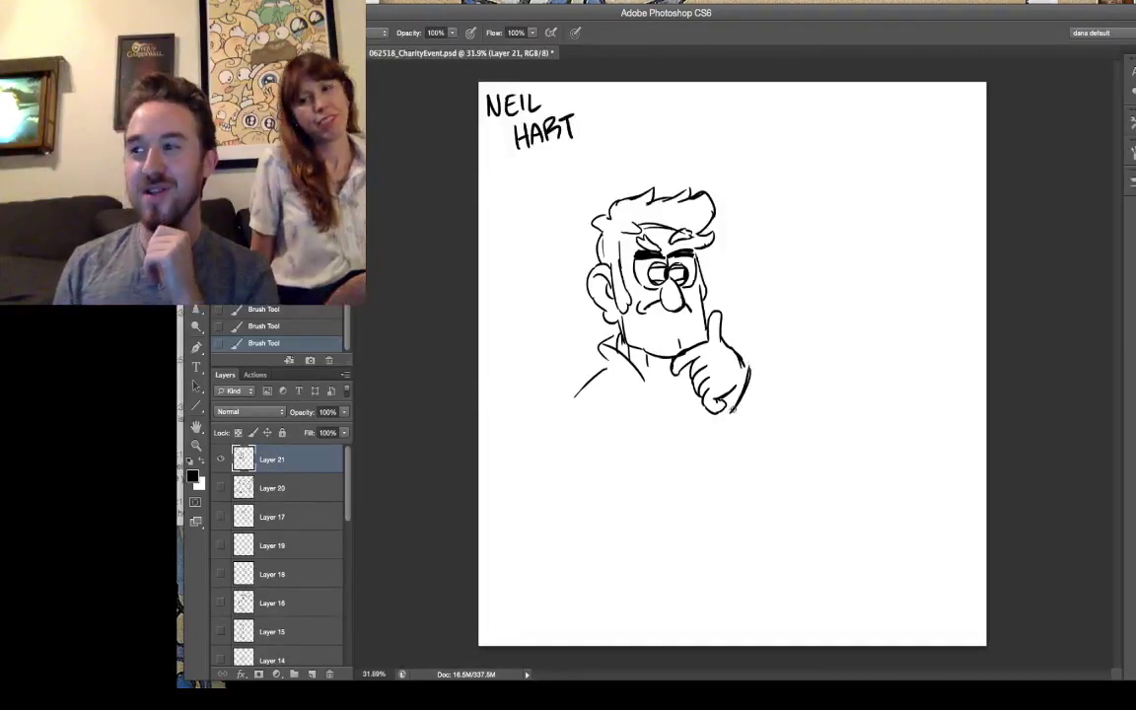
Draw the raised arm's sleeve down to the elbow and the near shoulder, upper arm and bent elbow of the coat
{"action": "mouse_move", "coordinate": [749, 367]}
{"action": "left_mouse_down"}
{"action": "mouse_move", "coordinate": [781, 427]}
{"action": "mouse_move", "coordinate": [784, 456]}
{"action": "mouse_move", "coordinate": [765, 464]}
{"action": "mouse_move", "coordinate": [785, 457]}
{"action": "left_mouse_up"}
{"action": "left_click_drag", "start_coordinate": [610, 368], "coordinate": [583, 387]}
{"action": "mouse_move", "coordinate": [587, 382]}
{"action": "left_mouse_down"}
{"action": "mouse_move", "coordinate": [618, 406]}
{"action": "mouse_move", "coordinate": [569, 457]}
{"action": "left_mouse_up"}
{"action": "mouse_move", "coordinate": [620, 421]}
{"action": "left_mouse_down"}
{"action": "mouse_move", "coordinate": [610, 463]}
{"action": "mouse_move", "coordinate": [629, 486]}
{"action": "left_mouse_up"}
{"action": "left_click_drag", "start_coordinate": [568, 456], "coordinate": [565, 469]}
{"action": "left_click_drag", "start_coordinate": [565, 481], "coordinate": [619, 534]}
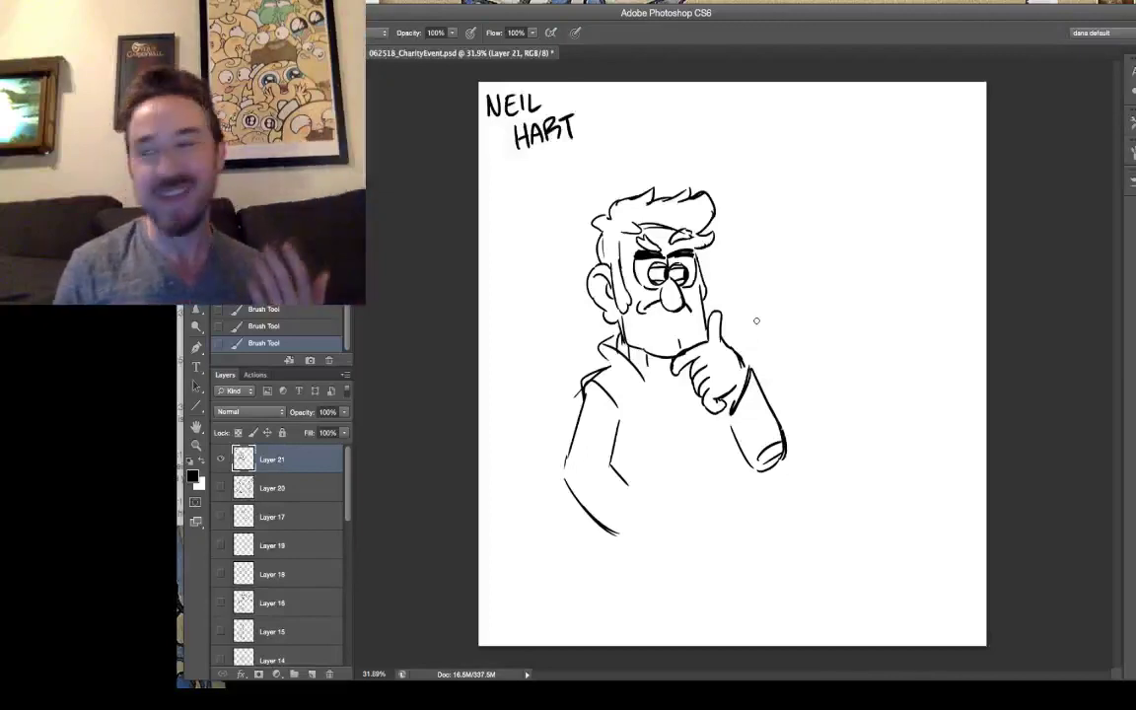
Finish the near sleeve with the forearm, a ribbed cuff and an elbow patch, cleaning up the upper-arm line
{"action": "mouse_move", "coordinate": [604, 460]}
{"action": "left_mouse_down"}
{"action": "mouse_move", "coordinate": [639, 497]}
{"action": "mouse_move", "coordinate": [616, 523]}
{"action": "mouse_move", "coordinate": [635, 485]}
{"action": "left_mouse_up"}
{"action": "left_click_drag", "start_coordinate": [620, 534], "coordinate": [629, 526]}
{"action": "mouse_move", "coordinate": [624, 506]}
{"action": "left_mouse_down"}
{"action": "mouse_move", "coordinate": [633, 513]}
{"action": "mouse_move", "coordinate": [638, 502]}
{"action": "left_mouse_up"}
{"action": "left_click_drag", "start_coordinate": [627, 530], "coordinate": [644, 501]}
{"action": "key", "text": "e"}
{"action": "key", "text": "b"}
{"action": "mouse_move", "coordinate": [568, 461]}
{"action": "left_mouse_down"}
{"action": "mouse_move", "coordinate": [579, 459]}
{"action": "mouse_move", "coordinate": [583, 502]}
{"action": "mouse_move", "coordinate": [567, 457]}
{"action": "mouse_move", "coordinate": [585, 394]}
{"action": "mouse_move", "coordinate": [580, 419]}
{"action": "left_mouse_up"}
{"action": "key", "text": "e"}
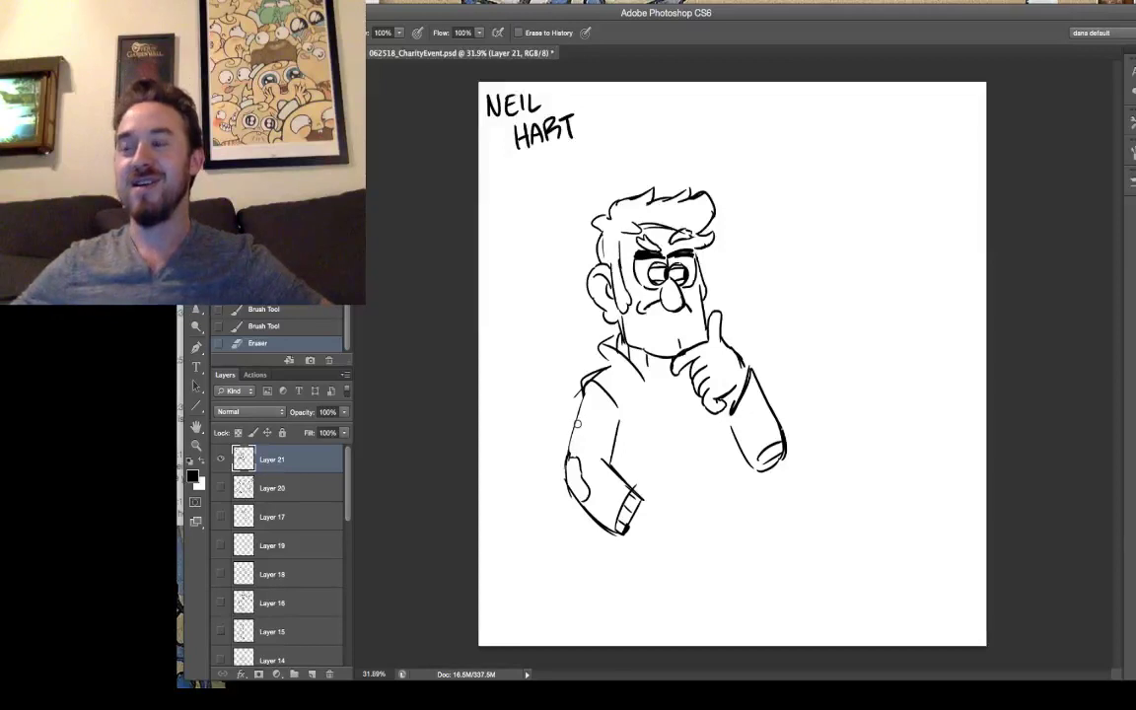
Draw the coat's near front edge down the torso and the lowered hand with curled fingers below the cuff
{"action": "key", "text": "b"}
{"action": "mouse_move", "coordinate": [584, 387]}
{"action": "left_mouse_down"}
{"action": "mouse_move", "coordinate": [594, 383]}
{"action": "mouse_move", "coordinate": [665, 451]}
{"action": "mouse_move", "coordinate": [674, 501]}
{"action": "mouse_move", "coordinate": [659, 487]}
{"action": "mouse_move", "coordinate": [685, 515]}
{"action": "mouse_move", "coordinate": [647, 534]}
{"action": "left_mouse_up"}
{"action": "key", "text": "e"}
{"action": "mouse_move", "coordinate": [663, 488]}
{"action": "left_mouse_down"}
{"action": "mouse_move", "coordinate": [685, 516]}
{"action": "mouse_move", "coordinate": [673, 499]}
{"action": "mouse_move", "coordinate": [688, 495]}
{"action": "mouse_move", "coordinate": [690, 516]}
{"action": "mouse_move", "coordinate": [654, 544]}
{"action": "left_mouse_up"}
{"action": "key", "text": "b"}
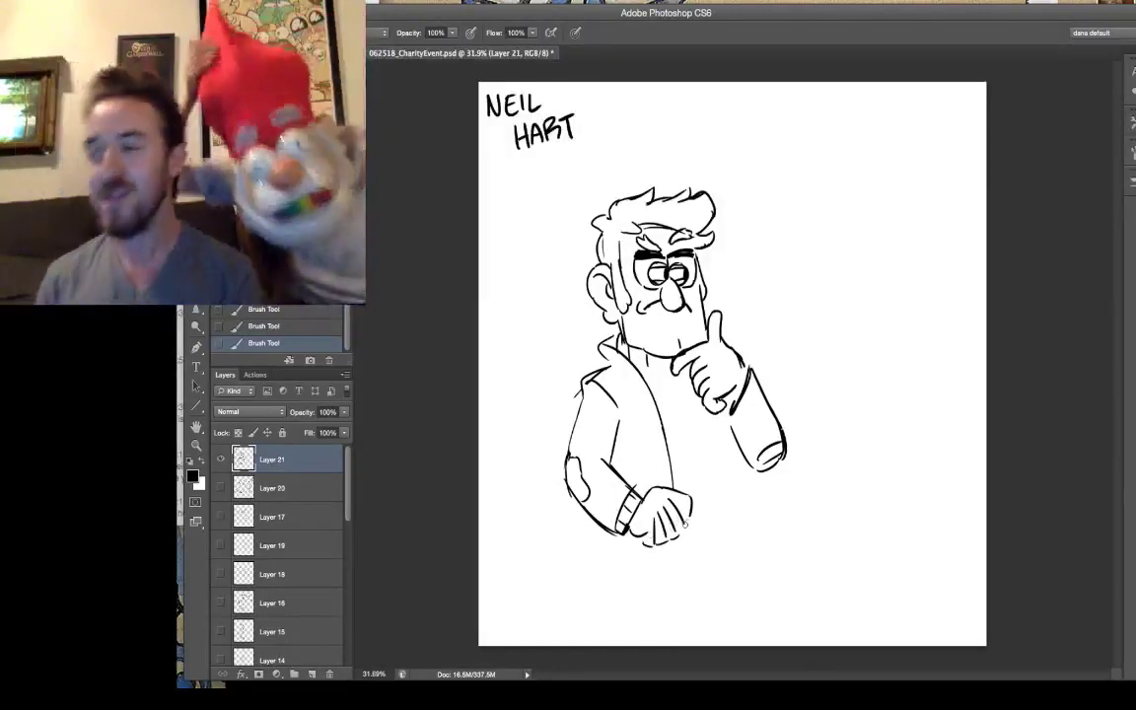
Add a black pencil held in the lowered hand and draw the coat's far front edge below the raised hand
{"action": "left_click_drag", "start_coordinate": [663, 470], "coordinate": [698, 539]}
{"action": "key", "text": "e"}
{"action": "key", "text": "b"}
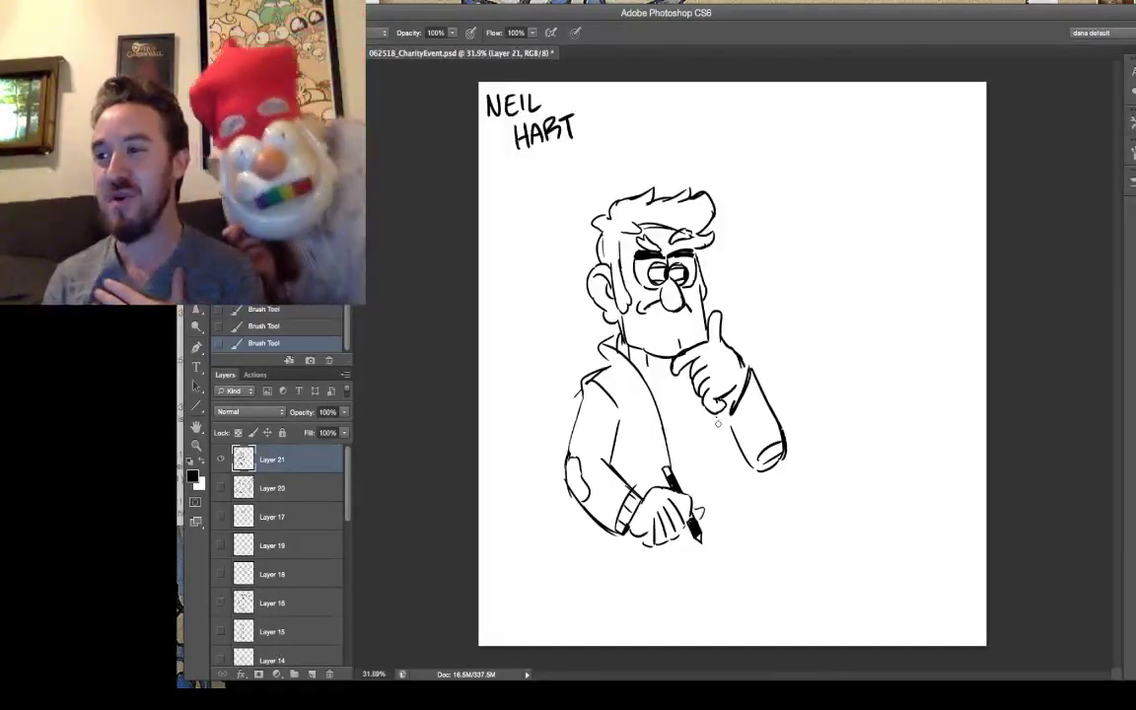
{"action": "left_click_drag", "start_coordinate": [727, 434], "coordinate": [725, 503]}
Draw a tall rectangular poster beside the man with a torn notch in its lower edge and a pin near its top
{"action": "mouse_move", "coordinate": [922, 210]}
{"action": "left_mouse_down"}
{"action": "mouse_move", "coordinate": [788, 211]}
{"action": "mouse_move", "coordinate": [788, 393]}
{"action": "mouse_move", "coordinate": [807, 404]}
{"action": "mouse_move", "coordinate": [920, 211]}
{"action": "mouse_move", "coordinate": [933, 228]}
{"action": "mouse_move", "coordinate": [941, 403]}
{"action": "left_mouse_up"}
{"action": "key", "text": "e"}
{"action": "left_click_drag", "start_coordinate": [941, 320], "coordinate": [938, 314]}
{"action": "key", "text": "b"}
{"action": "left_click_drag", "start_coordinate": [936, 311], "coordinate": [937, 403]}
{"action": "left_click_drag", "start_coordinate": [937, 403], "coordinate": [930, 404]}
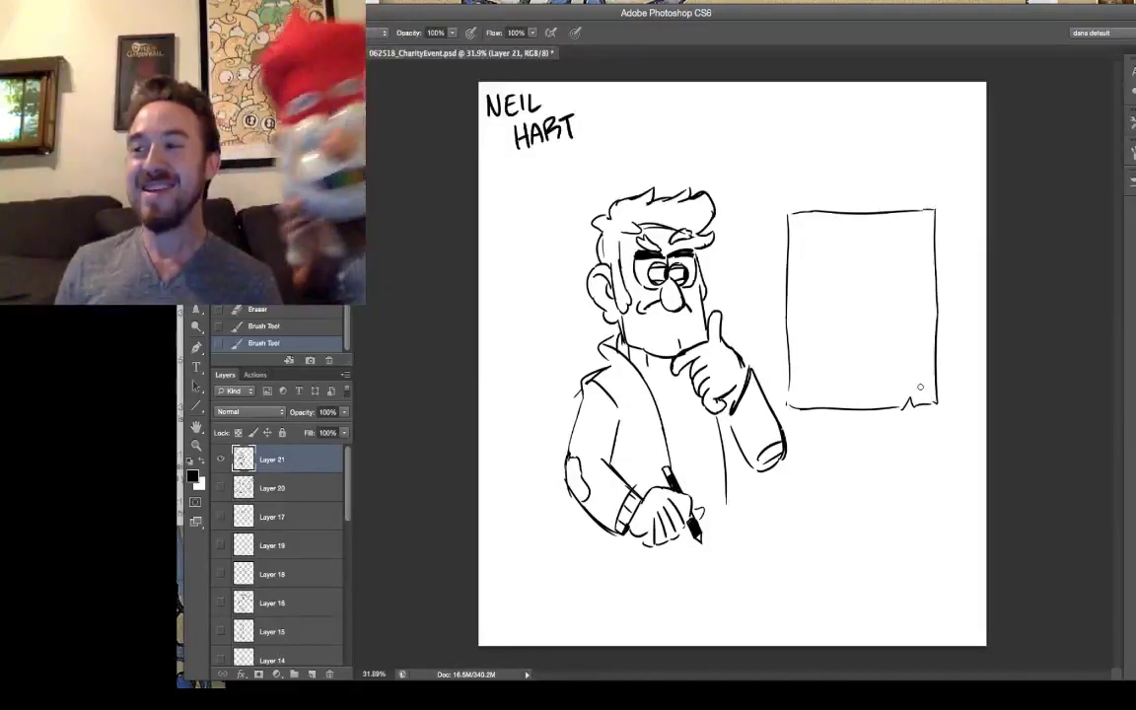
{"action": "left_click_drag", "start_coordinate": [855, 219], "coordinate": [856, 222]}
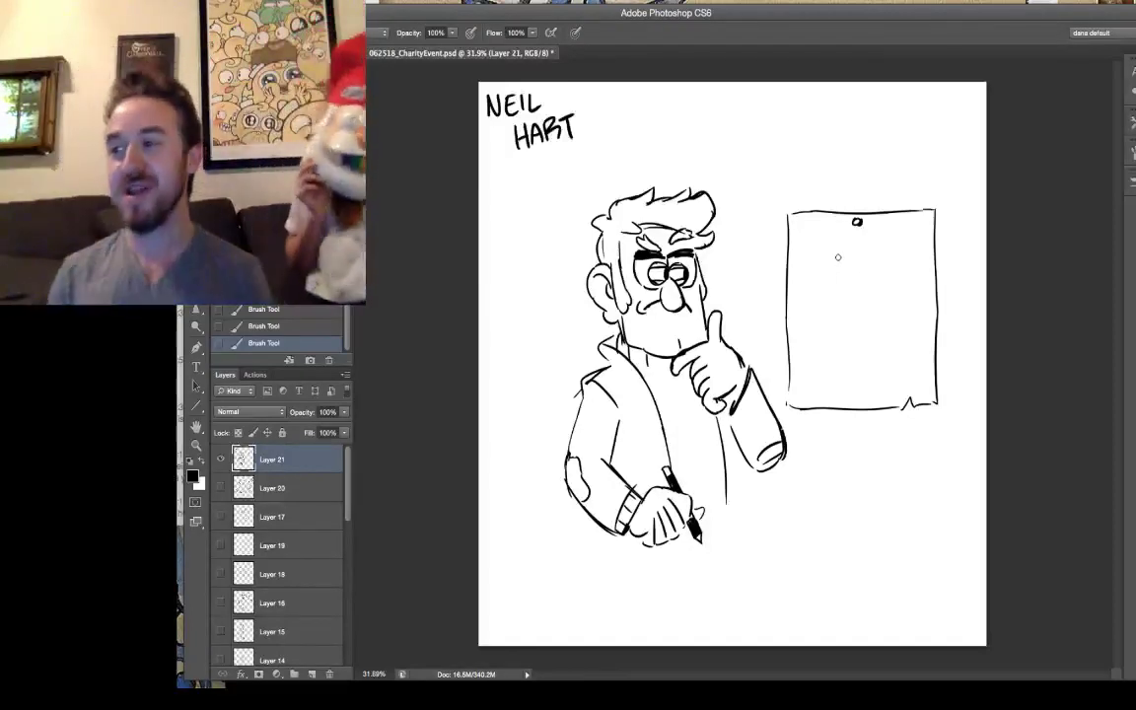
Sketch a three-eyed owl's head on the poster with a long nose, frown, square jaw and pointed ear tufts
{"action": "mouse_move", "coordinate": [835, 258]}
{"action": "left_mouse_down"}
{"action": "mouse_move", "coordinate": [826, 266]}
{"action": "mouse_move", "coordinate": [865, 263]}
{"action": "mouse_move", "coordinate": [842, 249]}
{"action": "mouse_move", "coordinate": [848, 291]}
{"action": "mouse_move", "coordinate": [831, 302]}
{"action": "mouse_move", "coordinate": [860, 303]}
{"action": "mouse_move", "coordinate": [818, 309]}
{"action": "mouse_move", "coordinate": [832, 320]}
{"action": "mouse_move", "coordinate": [863, 312]}
{"action": "left_mouse_up"}
{"action": "key", "text": "e"}
{"action": "key", "text": "b"}
{"action": "left_click", "coordinate": [847, 254]}
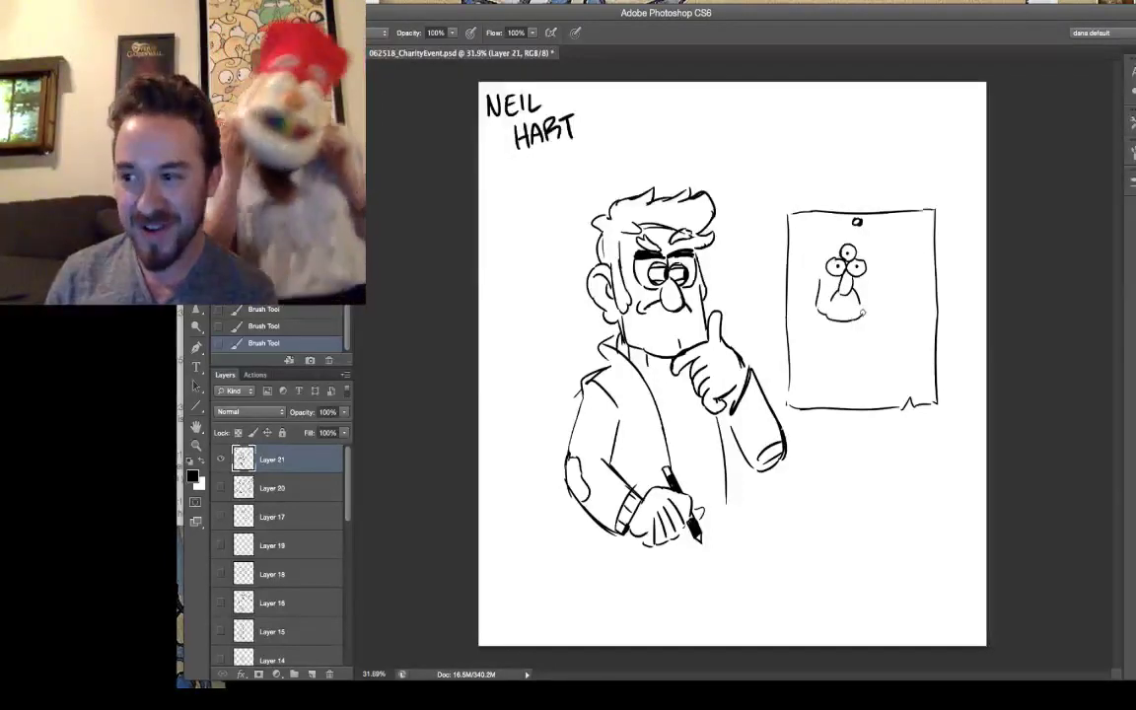
{"action": "mouse_move", "coordinate": [840, 239]}
{"action": "left_mouse_down"}
{"action": "mouse_move", "coordinate": [822, 222]}
{"action": "mouse_move", "coordinate": [819, 277]}
{"action": "mouse_move", "coordinate": [887, 222]}
{"action": "mouse_move", "coordinate": [875, 252]}
{"action": "left_mouse_up"}
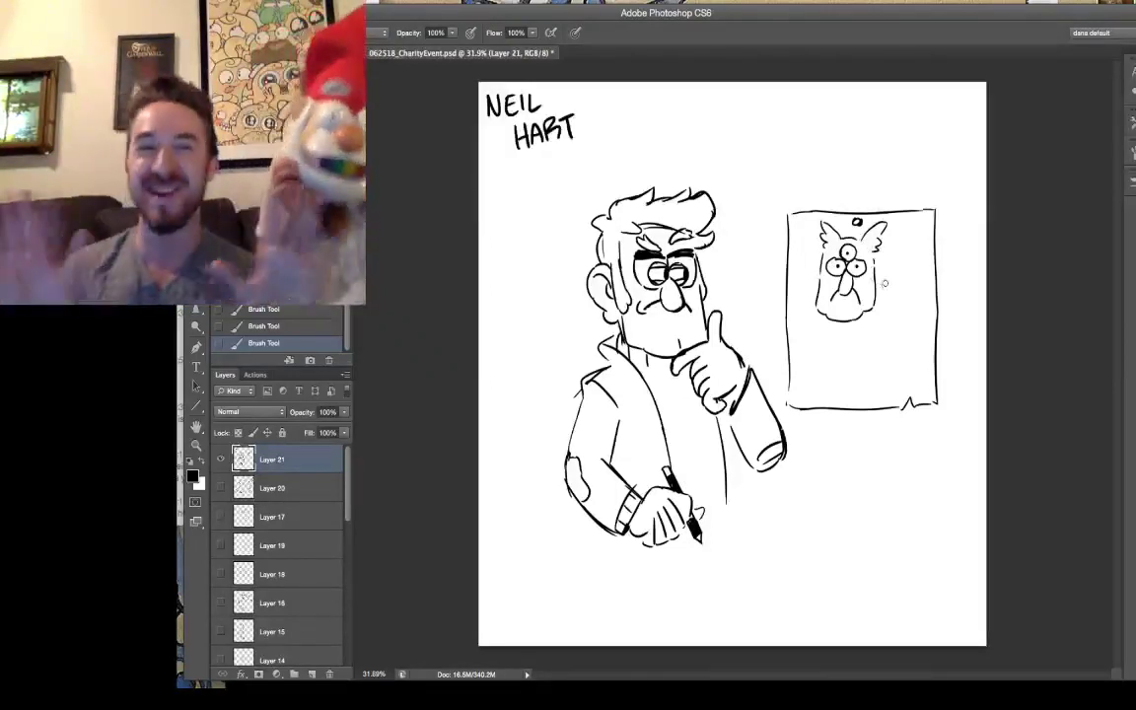
Give the owl on the poster folded wings, a rounded body, clawed feet and small chest feathers
{"action": "left_click_drag", "start_coordinate": [889, 267], "coordinate": [899, 343]}
{"action": "mouse_move", "coordinate": [801, 276]}
{"action": "left_mouse_down"}
{"action": "mouse_move", "coordinate": [801, 325]}
{"action": "mouse_move", "coordinate": [824, 376]}
{"action": "left_mouse_up"}
{"action": "mouse_move", "coordinate": [822, 319]}
{"action": "left_mouse_down"}
{"action": "mouse_move", "coordinate": [835, 358]}
{"action": "mouse_move", "coordinate": [867, 346]}
{"action": "mouse_move", "coordinate": [840, 365]}
{"action": "mouse_move", "coordinate": [842, 396]}
{"action": "mouse_move", "coordinate": [825, 380]}
{"action": "mouse_move", "coordinate": [828, 389]}
{"action": "mouse_move", "coordinate": [853, 376]}
{"action": "mouse_move", "coordinate": [845, 367]}
{"action": "mouse_move", "coordinate": [873, 390]}
{"action": "left_mouse_up"}
{"action": "left_click_drag", "start_coordinate": [872, 379], "coordinate": [878, 387]}
{"action": "left_click_drag", "start_coordinate": [878, 387], "coordinate": [886, 392]}
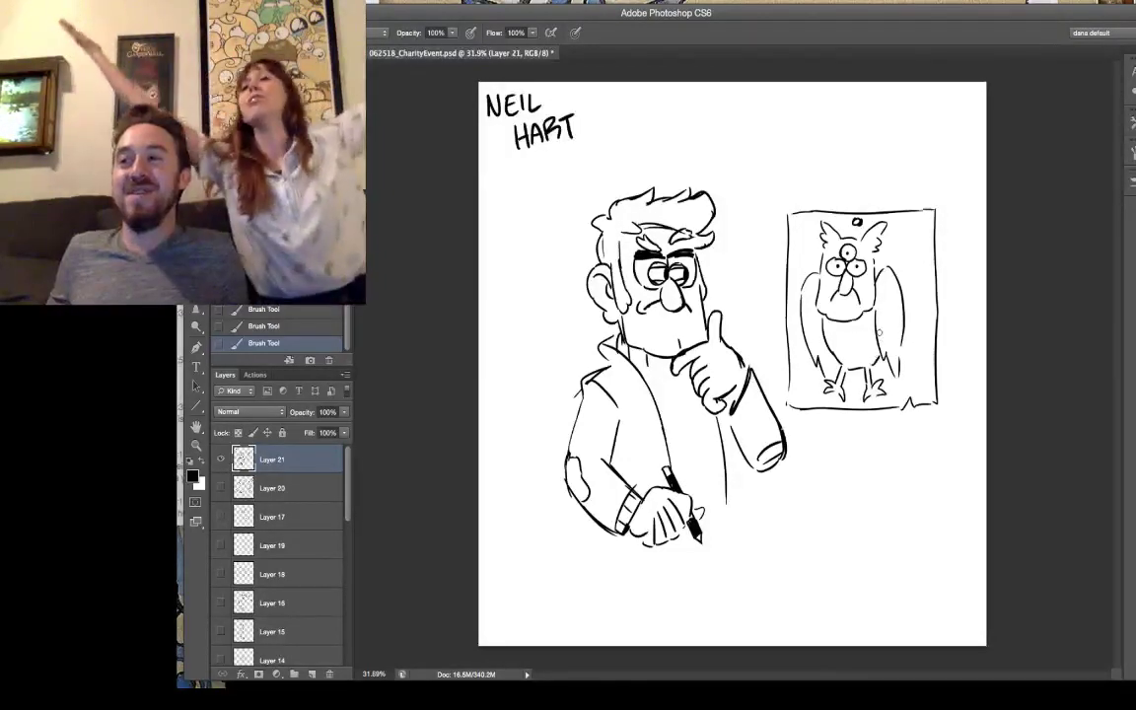
{"action": "left_click_drag", "start_coordinate": [844, 348], "coordinate": [900, 362]}
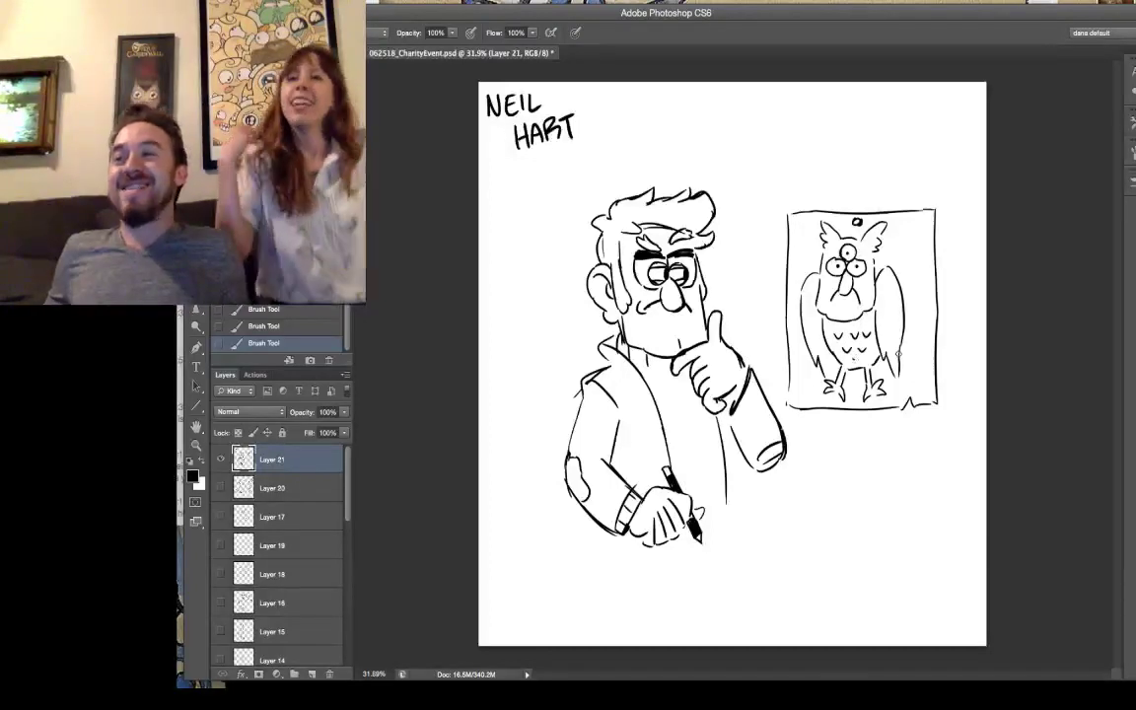
Add vertical coat lines below the raised elbow and cut a small torn notch into the poster's upper edge
{"action": "left_click_drag", "start_coordinate": [745, 454], "coordinate": [745, 507]}
{"action": "left_click_drag", "start_coordinate": [746, 463], "coordinate": [748, 507]}
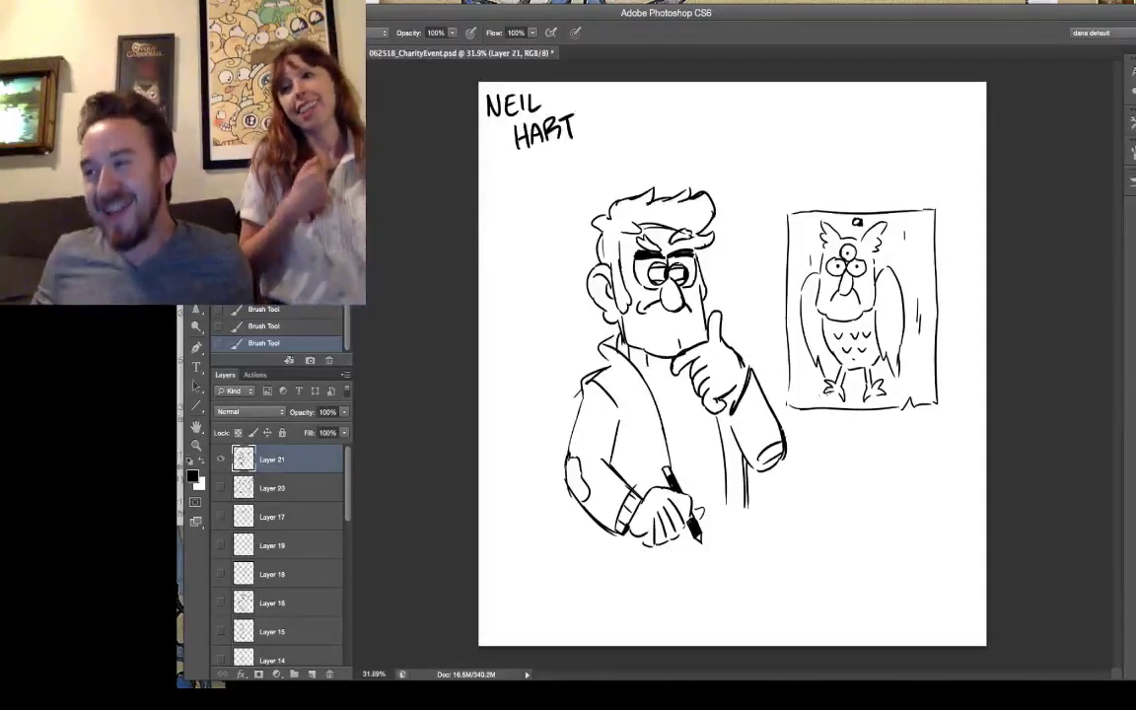
{"action": "key", "text": "e"}
{"action": "left_click_drag", "start_coordinate": [806, 212], "coordinate": [797, 213]}
{"action": "key", "text": "b"}
{"action": "left_click_drag", "start_coordinate": [720, 193], "coordinate": [732, 186]}
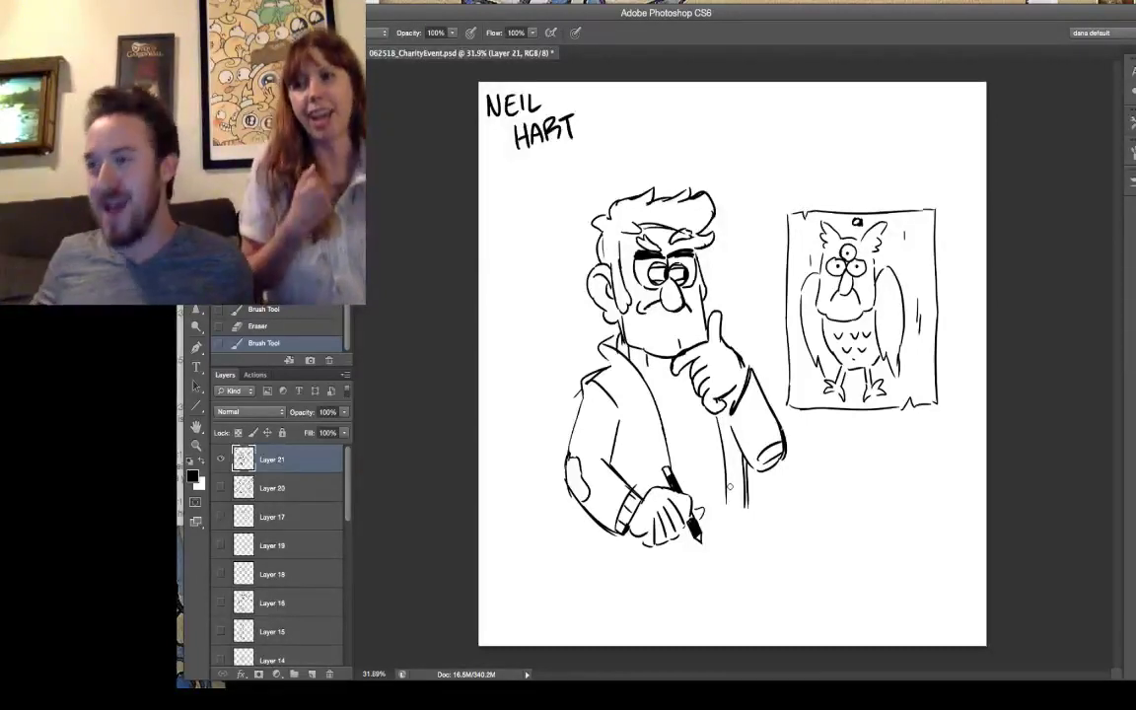
Draw a diagonal strap across the man's chest with a thick rectangular buckle
{"action": "left_click_drag", "start_coordinate": [709, 409], "coordinate": [678, 474]}
{"action": "left_click_drag", "start_coordinate": [719, 434], "coordinate": [685, 502]}
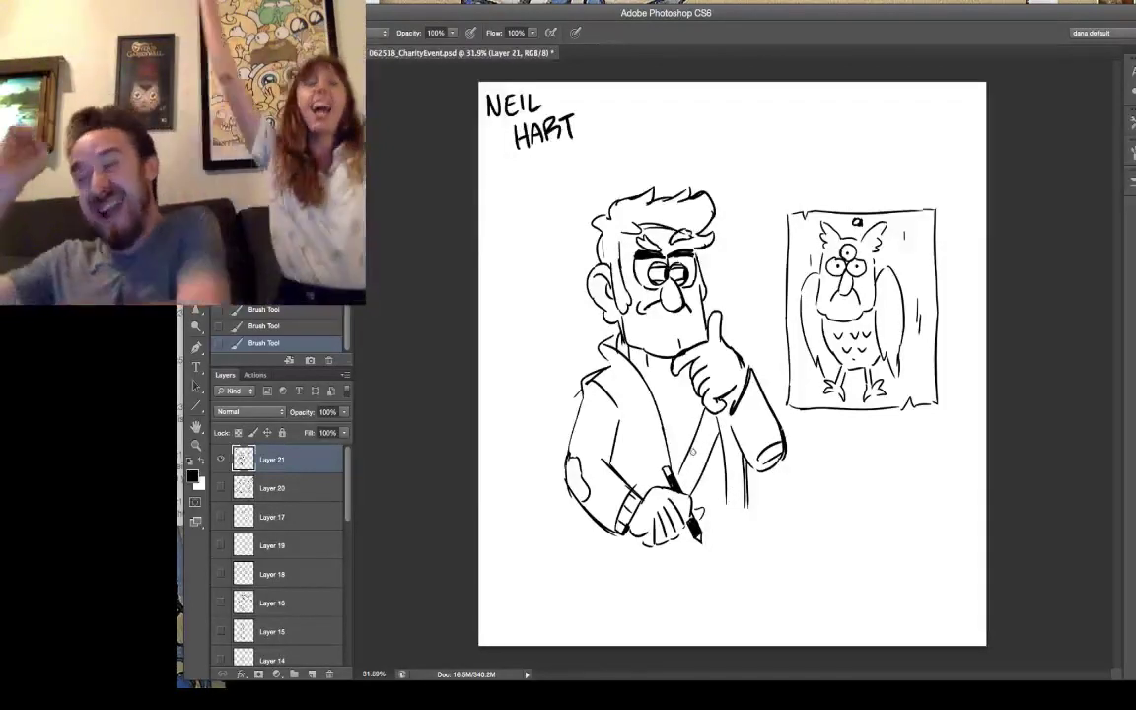
{"action": "mouse_move", "coordinate": [689, 447]}
{"action": "left_mouse_down"}
{"action": "mouse_move", "coordinate": [704, 470]}
{"action": "mouse_move", "coordinate": [710, 457]}
{"action": "mouse_move", "coordinate": [704, 472]}
{"action": "mouse_move", "coordinate": [689, 447]}
{"action": "left_mouse_up"}
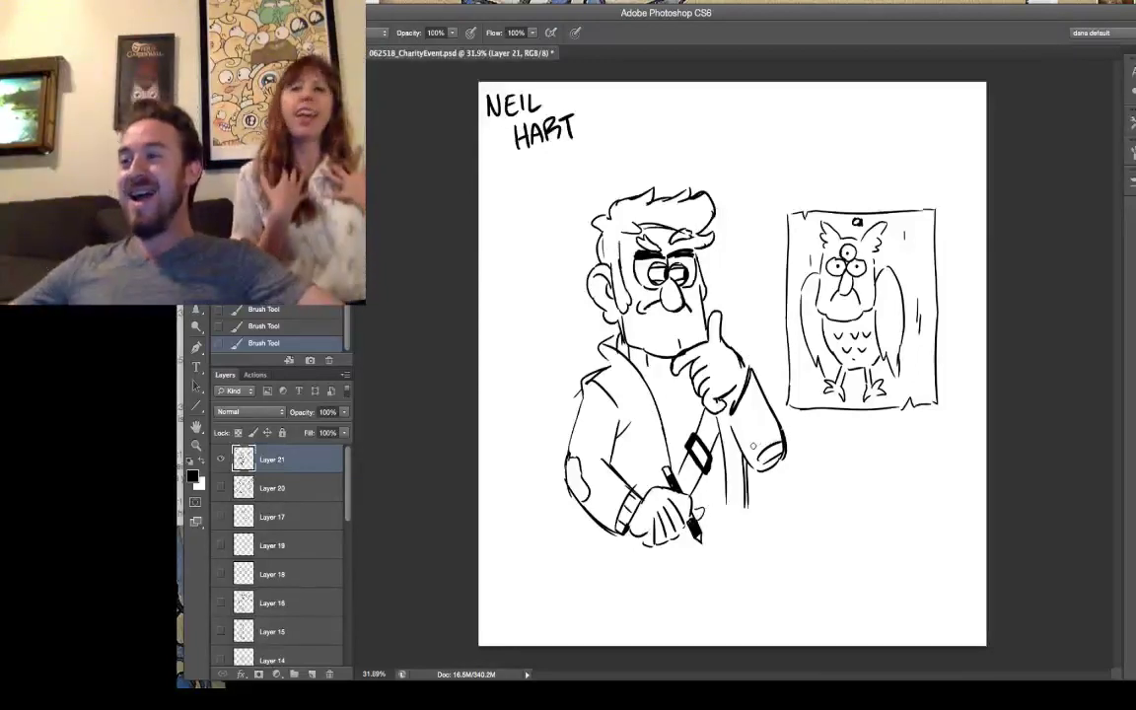
Clean up the oval elbow patch on the man's raised arm, removing the stray marks inside it
{"action": "key", "text": "e"}
{"action": "left_click_drag", "start_coordinate": [771, 459], "coordinate": [768, 450]}
{"action": "key", "text": "b"}
Touch up the lines around the raised hand, add a ribbed cuff to that sleeve and a small button on each sleeve
{"action": "left_click_drag", "start_coordinate": [685, 392], "coordinate": [705, 400]}
{"action": "key", "text": "e"}
{"action": "key", "text": "b"}
{"action": "key", "text": "e"}
{"action": "key", "text": "b"}
{"action": "mouse_move", "coordinate": [700, 390]}
{"action": "left_mouse_down"}
{"action": "mouse_move", "coordinate": [705, 413]}
{"action": "mouse_move", "coordinate": [690, 425]}
{"action": "left_mouse_up"}
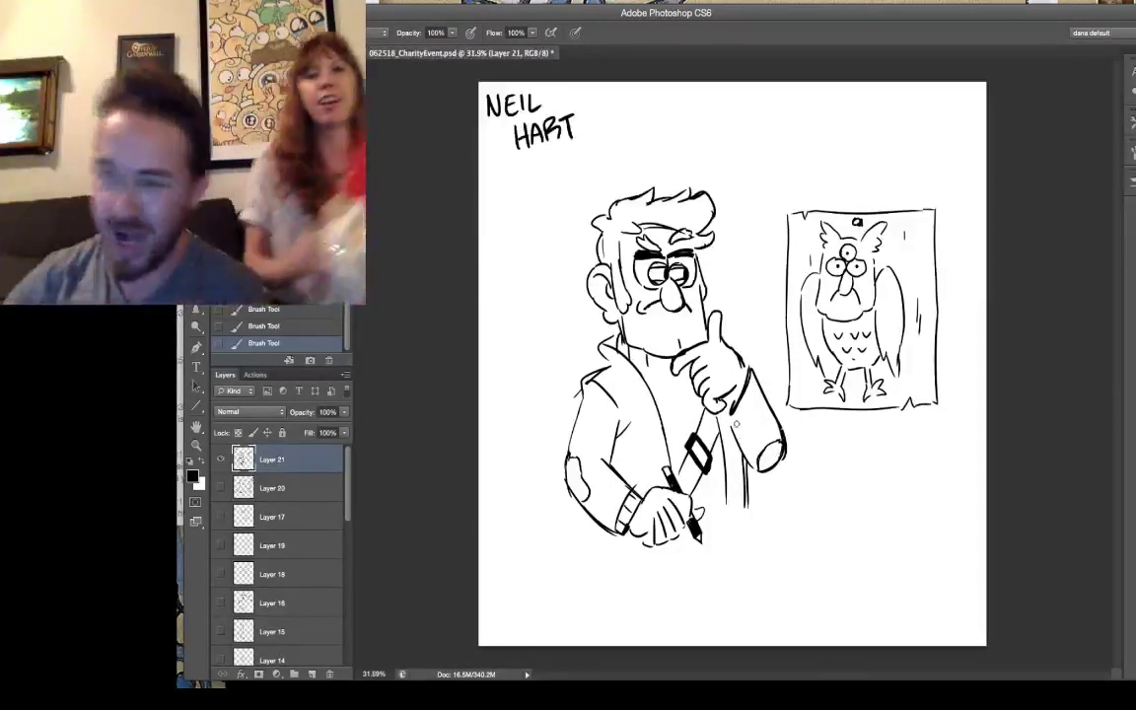
{"action": "mouse_move", "coordinate": [742, 366]}
{"action": "left_mouse_down"}
{"action": "mouse_move", "coordinate": [728, 396]}
{"action": "mouse_move", "coordinate": [740, 396]}
{"action": "left_mouse_up"}
{"action": "left_click_drag", "start_coordinate": [739, 379], "coordinate": [745, 389]}
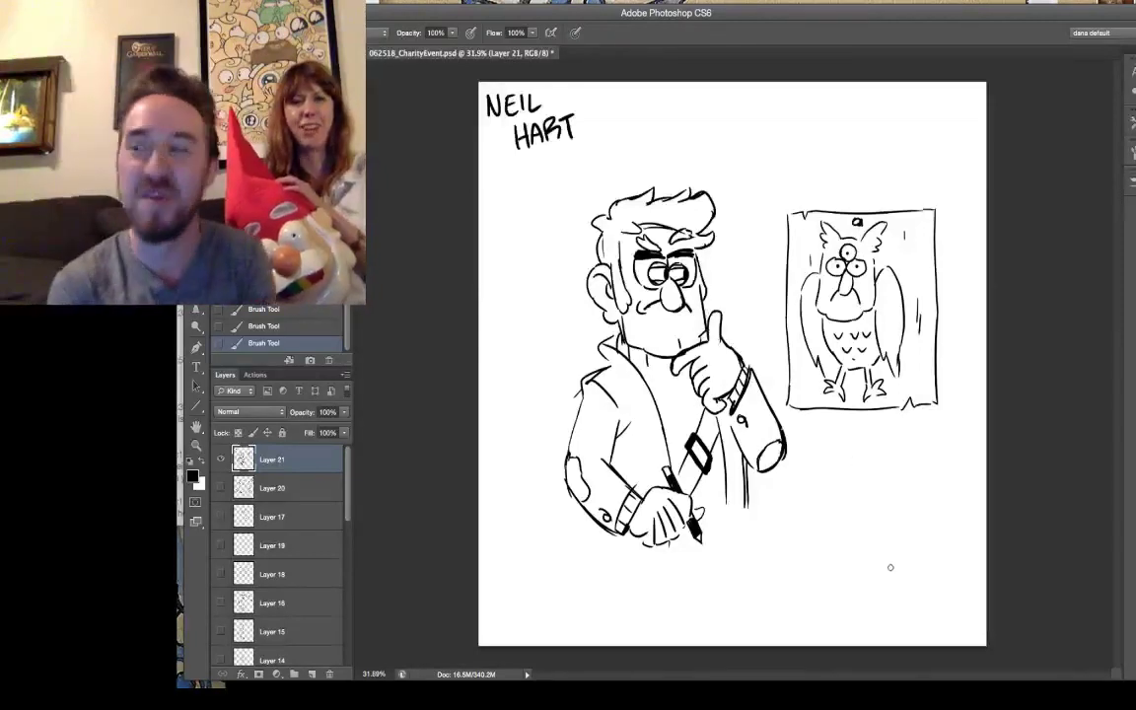
Sketch a small distressed head below the poster with wide round eyes, a long pointed nose, shaggy hair and a thin neck
{"action": "mouse_move", "coordinate": [888, 564]}
{"action": "left_mouse_down"}
{"action": "mouse_move", "coordinate": [886, 576]}
{"action": "mouse_move", "coordinate": [893, 560]}
{"action": "mouse_move", "coordinate": [877, 545]}
{"action": "mouse_move", "coordinate": [889, 542]}
{"action": "mouse_move", "coordinate": [917, 569]}
{"action": "left_mouse_up"}
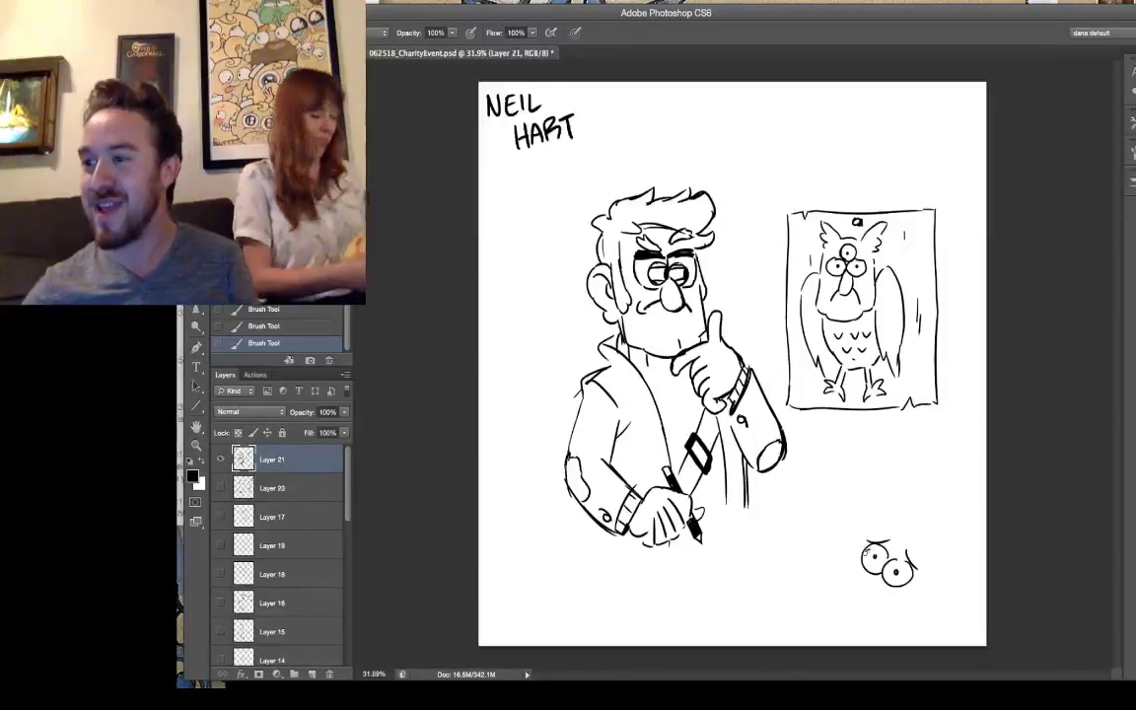
{"action": "mouse_move", "coordinate": [866, 541]}
{"action": "left_mouse_down"}
{"action": "mouse_move", "coordinate": [842, 570]}
{"action": "mouse_move", "coordinate": [883, 607]}
{"action": "left_mouse_up"}
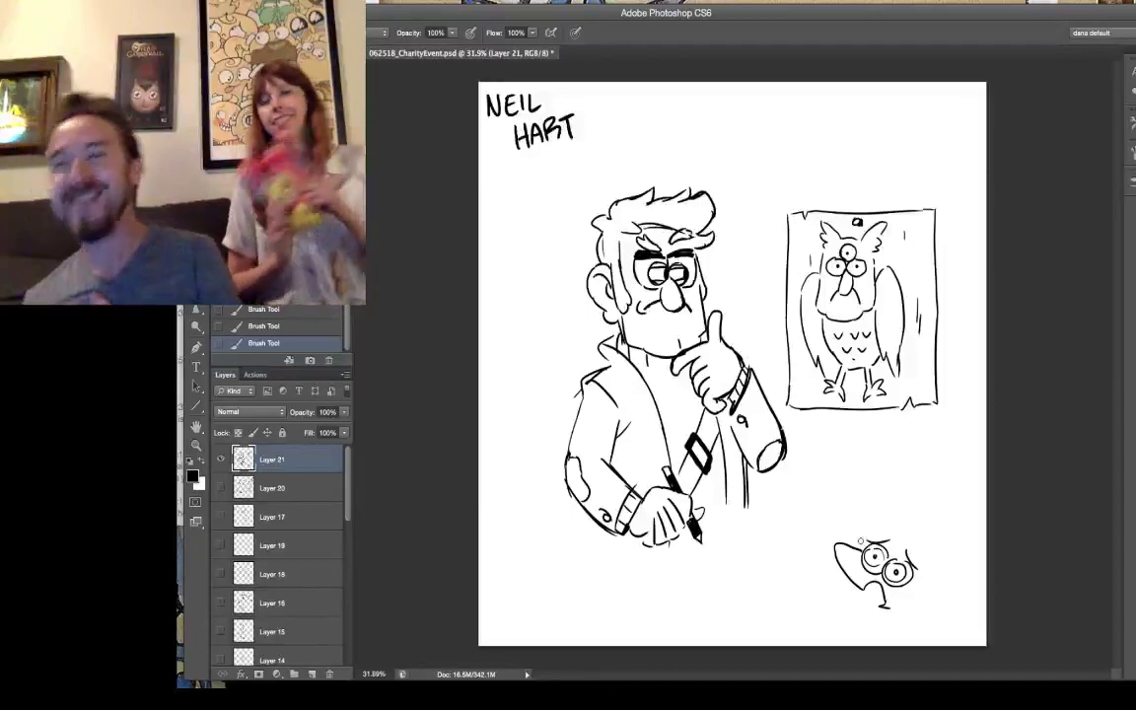
{"action": "left_click_drag", "start_coordinate": [845, 532], "coordinate": [846, 536]}
{"action": "left_click_drag", "start_coordinate": [916, 581], "coordinate": [917, 594]}
{"action": "mouse_move", "coordinate": [919, 540]}
{"action": "left_mouse_down"}
{"action": "mouse_move", "coordinate": [873, 511]}
{"action": "mouse_move", "coordinate": [867, 539]}
{"action": "mouse_move", "coordinate": [927, 612]}
{"action": "left_mouse_up"}
{"action": "left_click_drag", "start_coordinate": [927, 612], "coordinate": [919, 597]}
{"action": "mouse_move", "coordinate": [918, 540]}
{"action": "left_mouse_down"}
{"action": "mouse_move", "coordinate": [946, 597]}
{"action": "mouse_move", "coordinate": [898, 637]}
{"action": "left_mouse_up"}
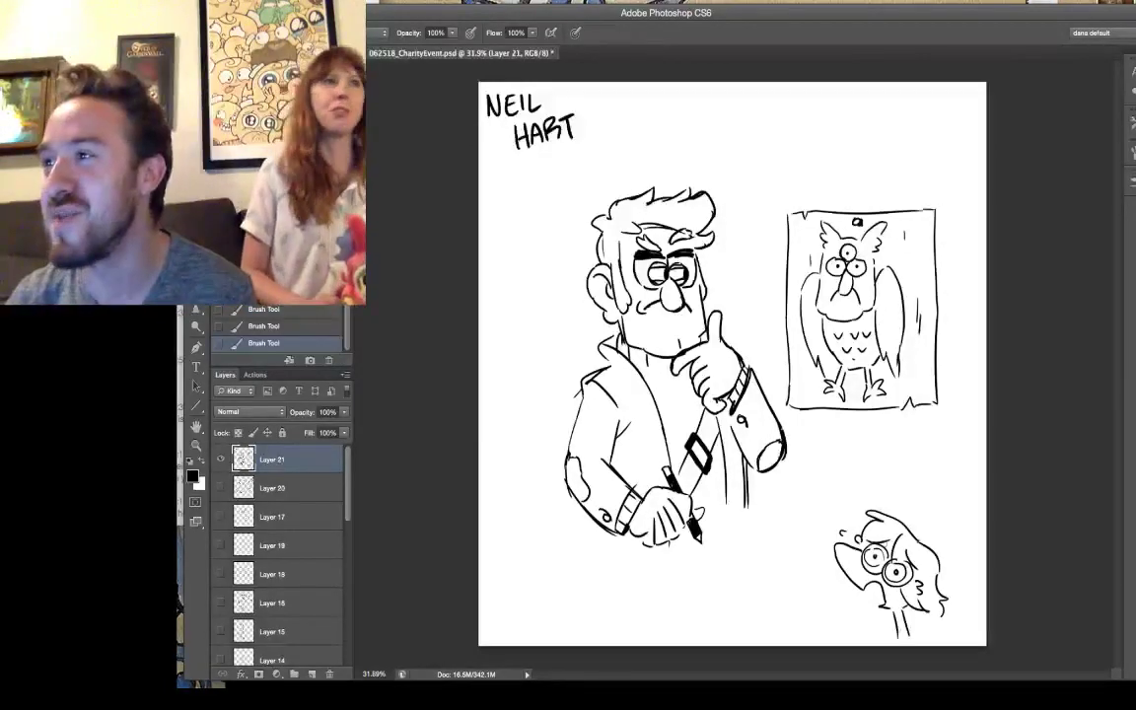
Letter "OW MY LEG!" beside the small distressed character and surround it with a spiky speech burst
{"action": "mouse_move", "coordinate": [790, 590]}
{"action": "left_mouse_down"}
{"action": "mouse_move", "coordinate": [822, 591]}
{"action": "mouse_move", "coordinate": [831, 597]}
{"action": "mouse_move", "coordinate": [811, 615]}
{"action": "mouse_move", "coordinate": [831, 613]}
{"action": "left_mouse_up"}
{"action": "left_click", "coordinate": [829, 613]}
{"action": "mouse_move", "coordinate": [786, 581]}
{"action": "left_mouse_down"}
{"action": "mouse_move", "coordinate": [800, 565]}
{"action": "mouse_move", "coordinate": [827, 570]}
{"action": "left_mouse_up"}
{"action": "left_click_drag", "start_coordinate": [778, 592], "coordinate": [775, 614]}
{"action": "mouse_move", "coordinate": [775, 614]}
{"action": "left_mouse_down"}
{"action": "mouse_move", "coordinate": [793, 637]}
{"action": "mouse_move", "coordinate": [832, 635]}
{"action": "mouse_move", "coordinate": [851, 615]}
{"action": "left_mouse_up"}
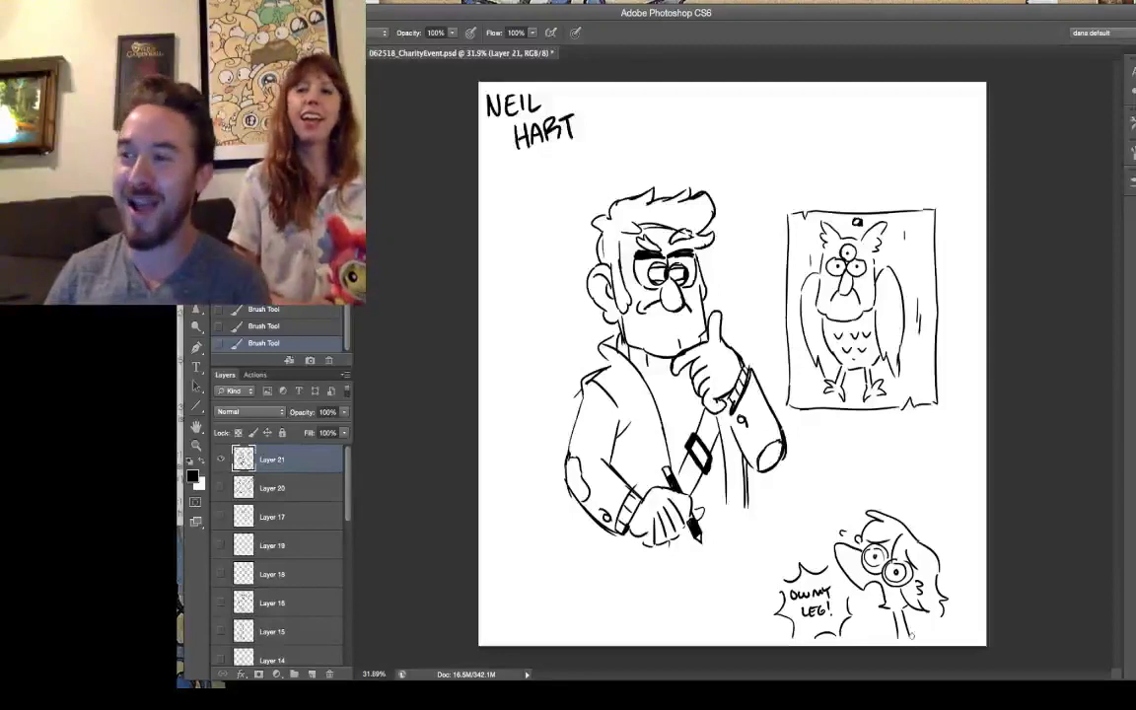